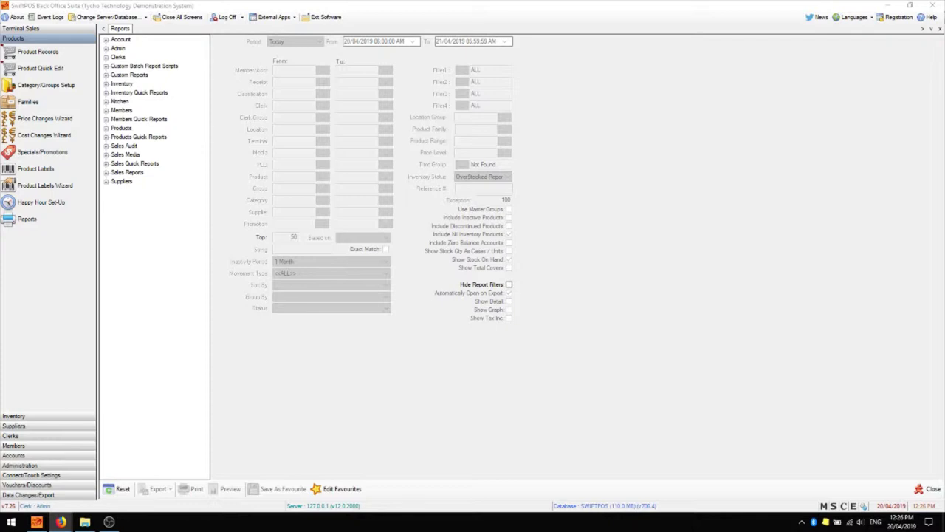
Step: Choose the Discontinued Products report from the Products reports and bring up the lookup for its starting group
{"action": "left_click", "coordinate": [879, 76]}
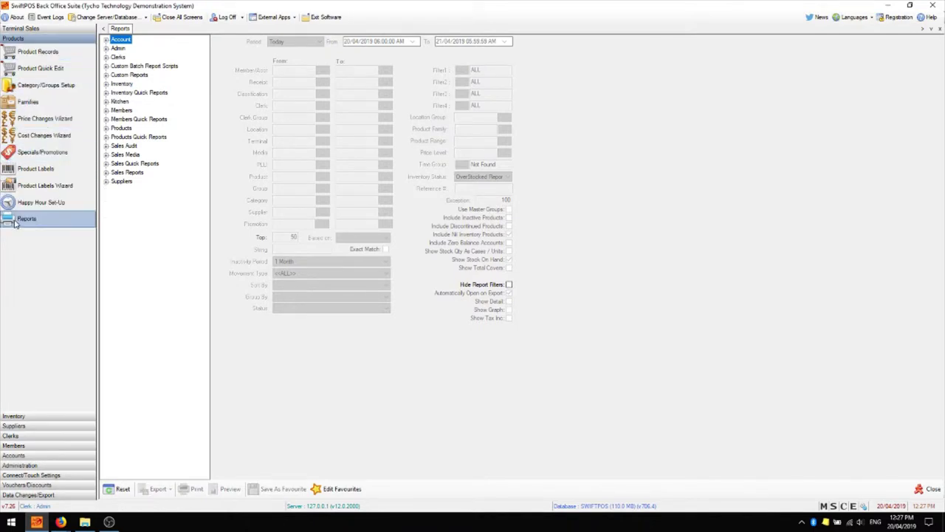
{"action": "left_click", "coordinate": [106, 128]}
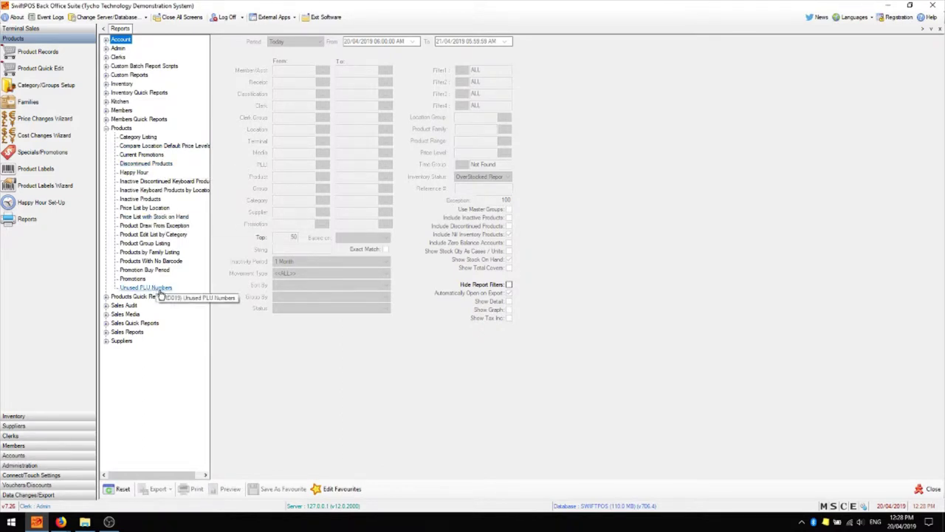
{"action": "left_click", "coordinate": [162, 164]}
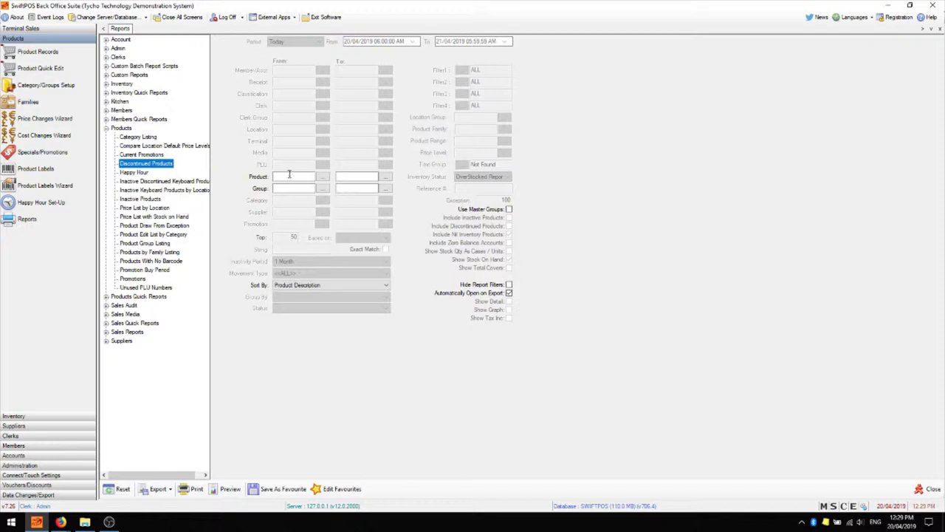
{"action": "left_click", "coordinate": [322, 189]}
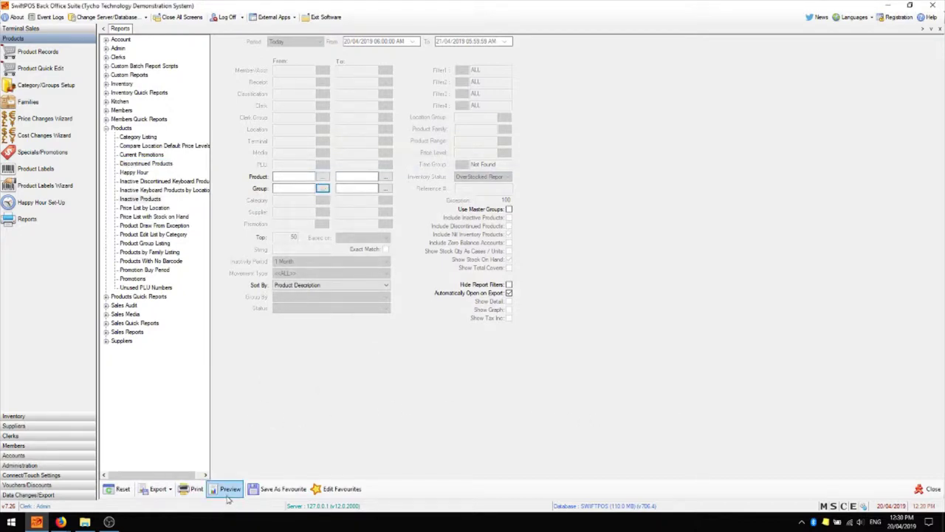
Step: Preview the Inactive Products report with its default filters and close the preview
{"action": "left_click", "coordinate": [228, 491]}
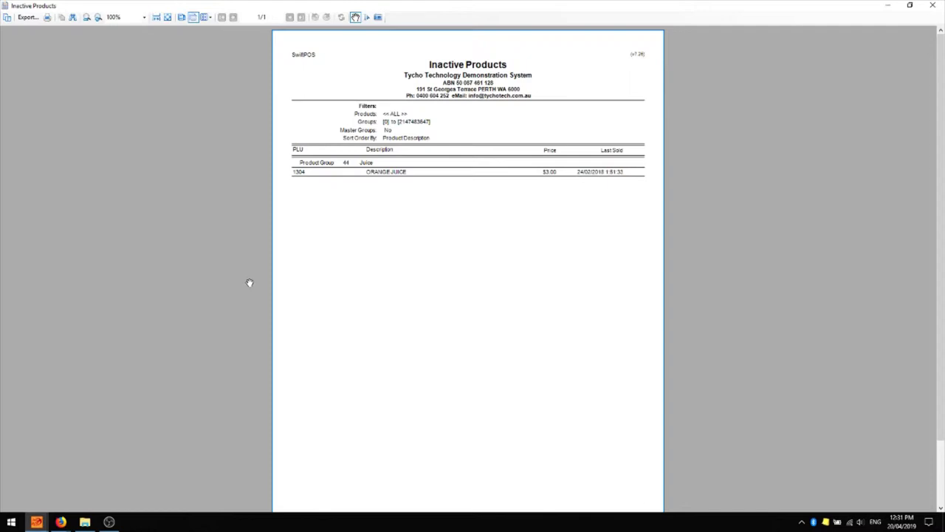
{"action": "left_click", "coordinate": [930, 5]}
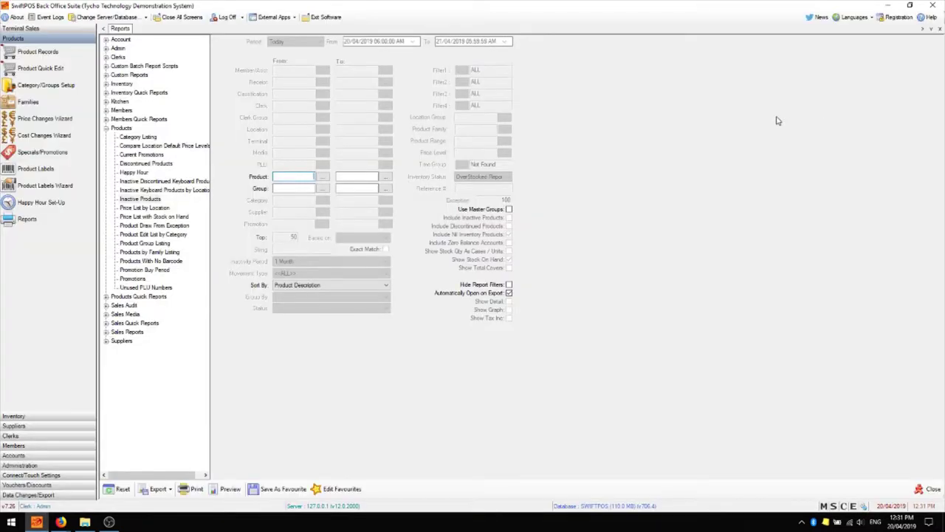
Step: Preview the Price List with Stock on Hand report with its default filters and close the preview
{"action": "left_click", "coordinate": [159, 217]}
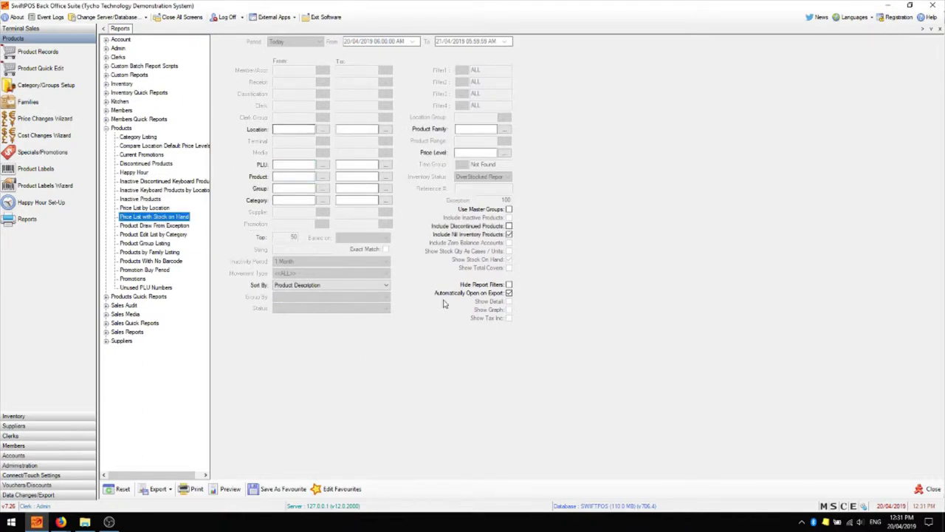
{"action": "left_click", "coordinate": [235, 491]}
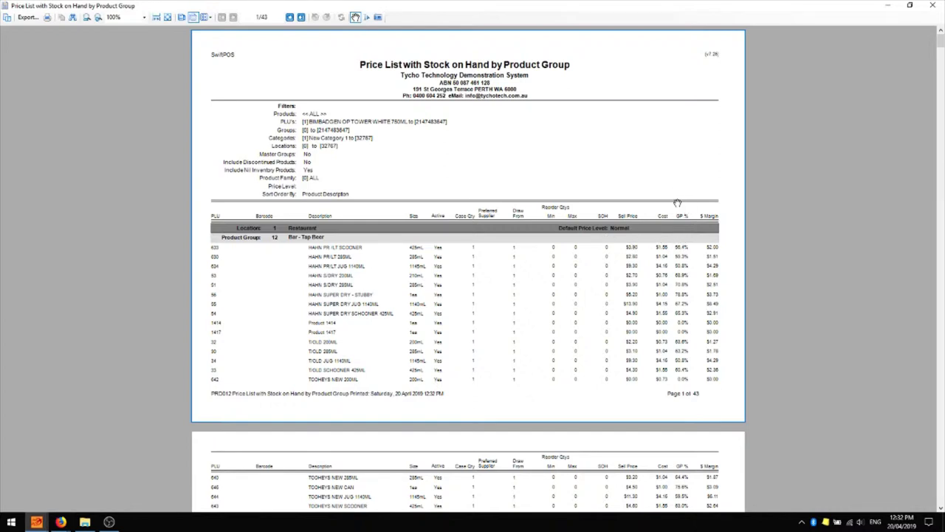
{"action": "left_click", "coordinate": [938, 6]}
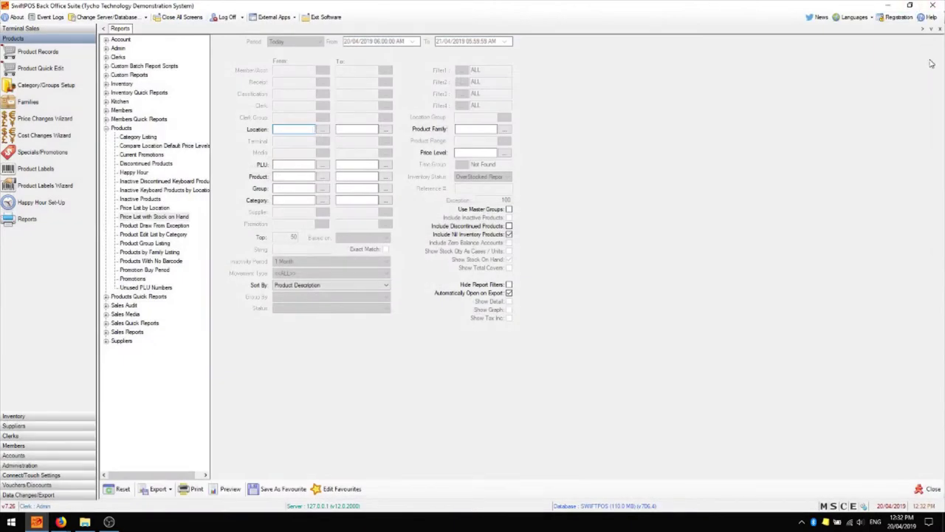
Step: Filter the Price List with Stock on Hand report to price level 3, B/Shop, and preview it
{"action": "left_click", "coordinate": [505, 155]}
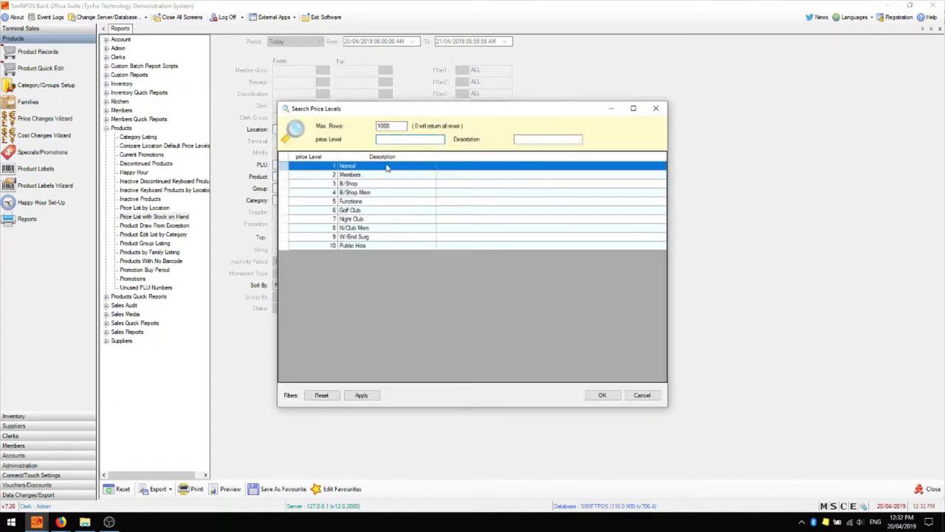
{"action": "left_click", "coordinate": [351, 184]}
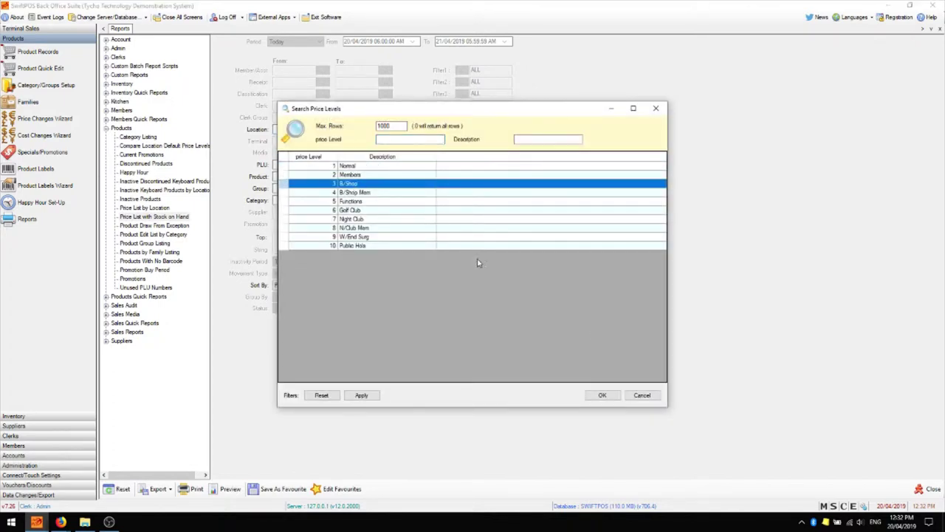
{"action": "left_click", "coordinate": [602, 395]}
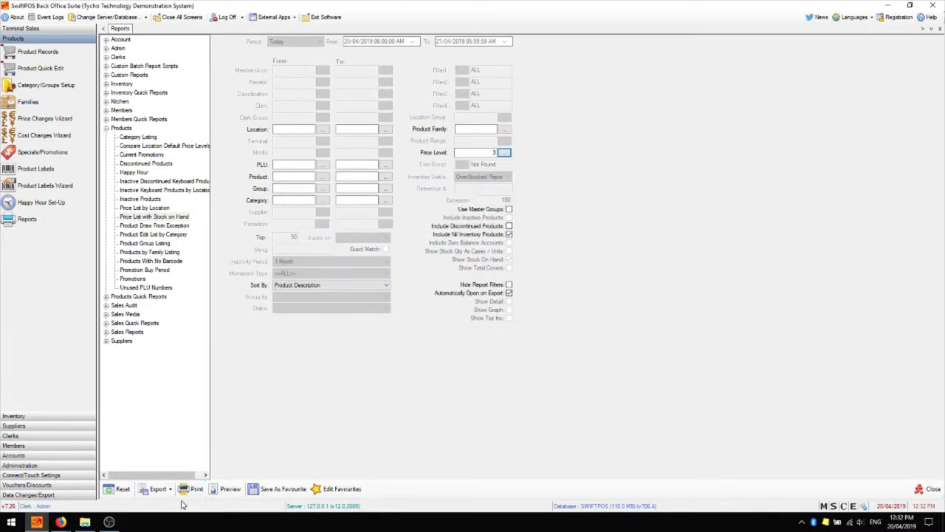
{"action": "left_click", "coordinate": [225, 489]}
Step: Preview the Unused PLU Numbers report for PLUs 1000 to 2000 and look through its pages
{"action": "left_click", "coordinate": [156, 288]}
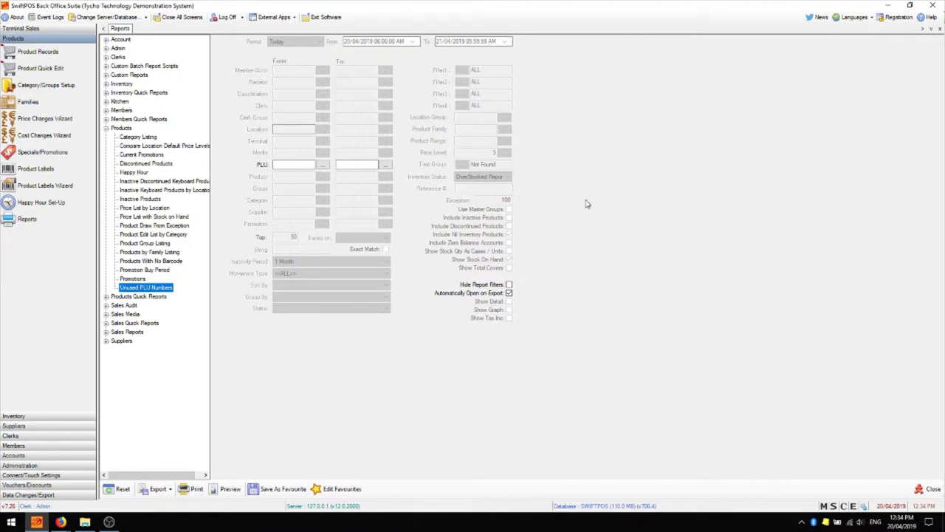
{"action": "left_click", "coordinate": [295, 164]}
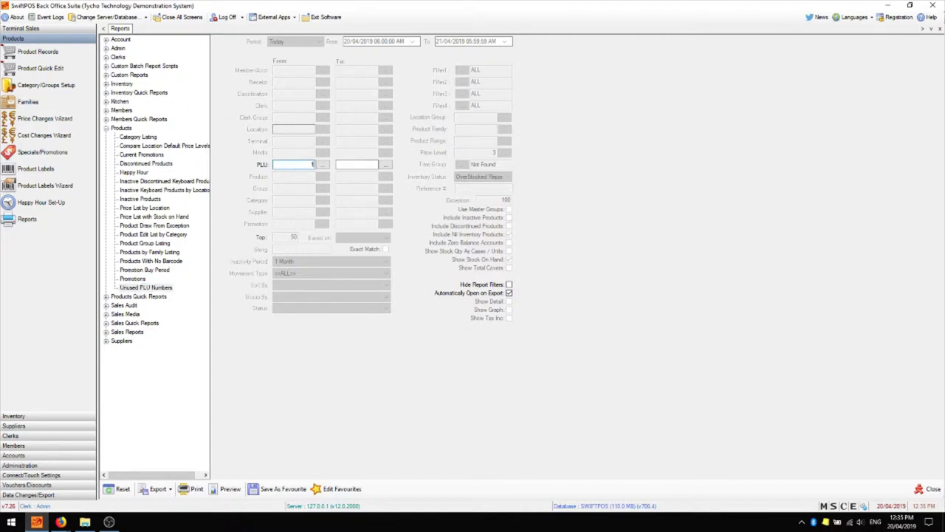
{"action": "type", "text": "1000"}
{"action": "left_click", "coordinate": [357, 163]}
{"action": "type", "text": "2000"}
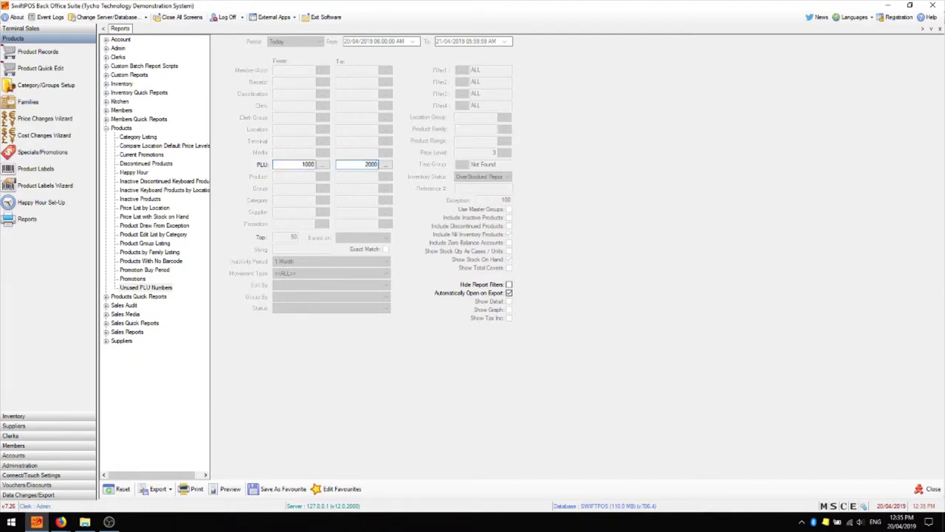
{"action": "left_click", "coordinate": [229, 492]}
{"action": "scroll", "coordinate": [582, 341], "scroll_direction": "up", "scroll_amount": 2}
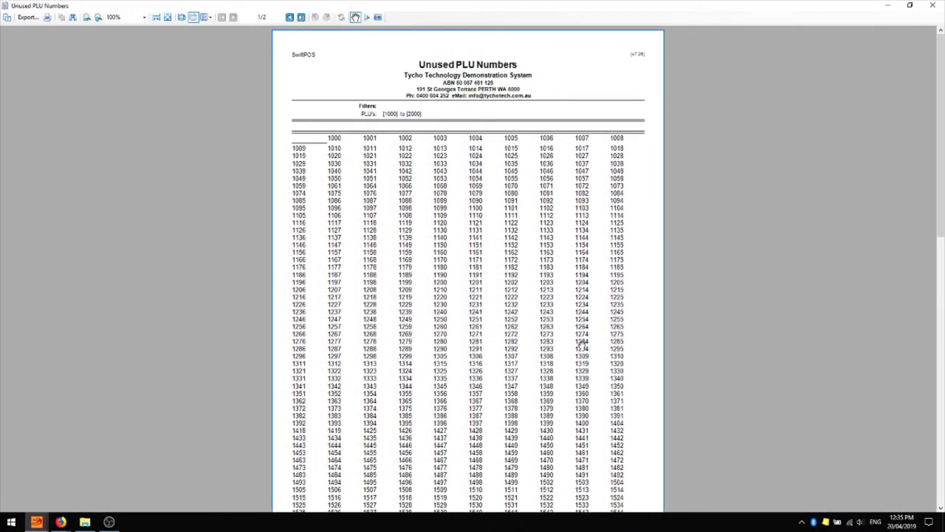
{"action": "scroll", "coordinate": [582, 341], "scroll_direction": "down", "scroll_amount": 20}
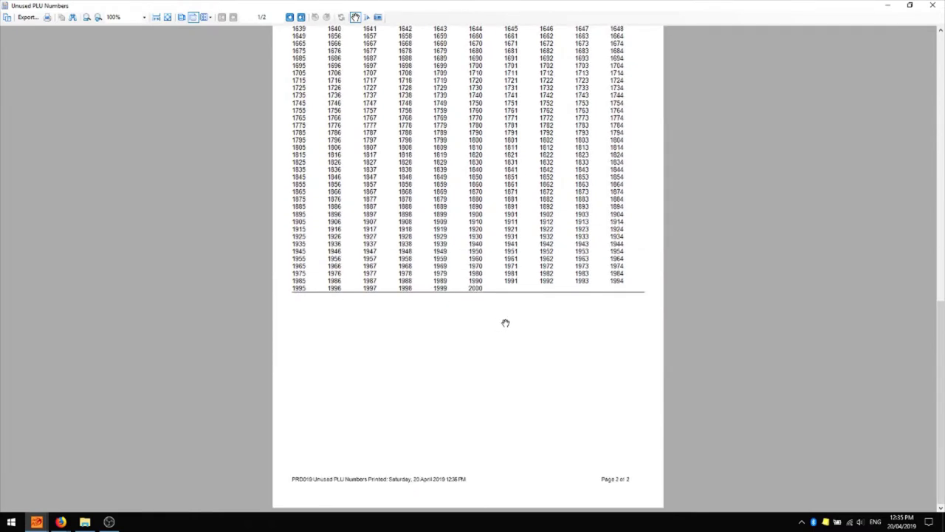
{"action": "scroll", "coordinate": [721, 329], "scroll_direction": "up", "scroll_amount": 20}
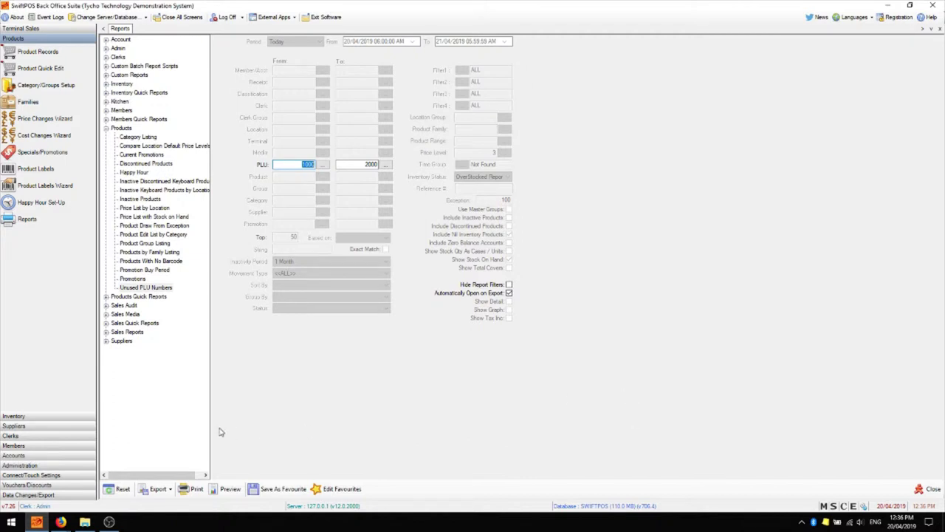
Step: Examine the filters available for the Group Sales by Location, PLU Sales by Location and Specials Sales Report entries under Sales Reports
{"action": "left_click", "coordinate": [107, 332]}
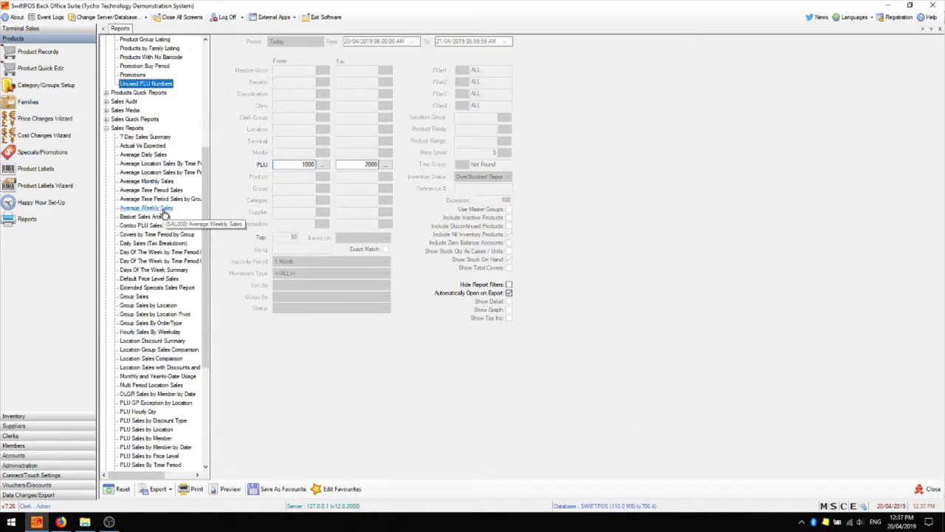
{"action": "scroll", "coordinate": [169, 211], "scroll_direction": "down", "scroll_amount": 2}
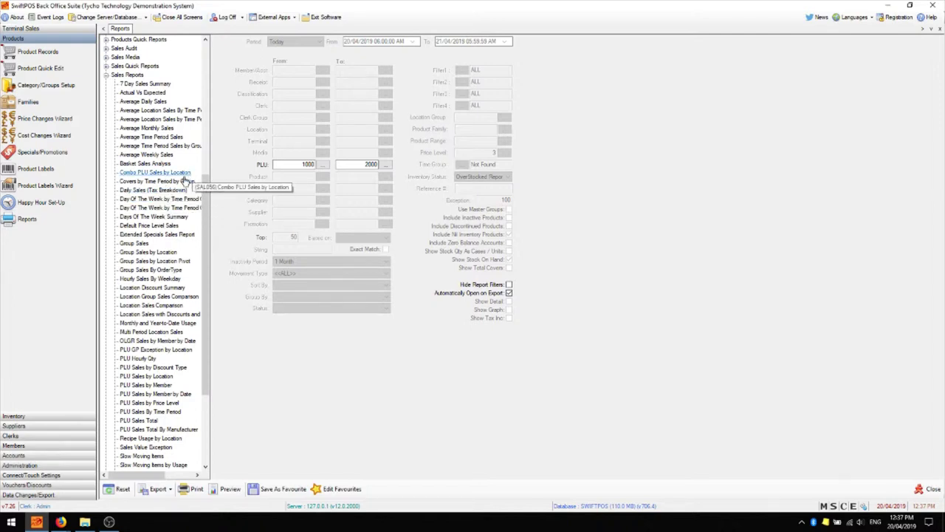
{"action": "left_click", "coordinate": [168, 253]}
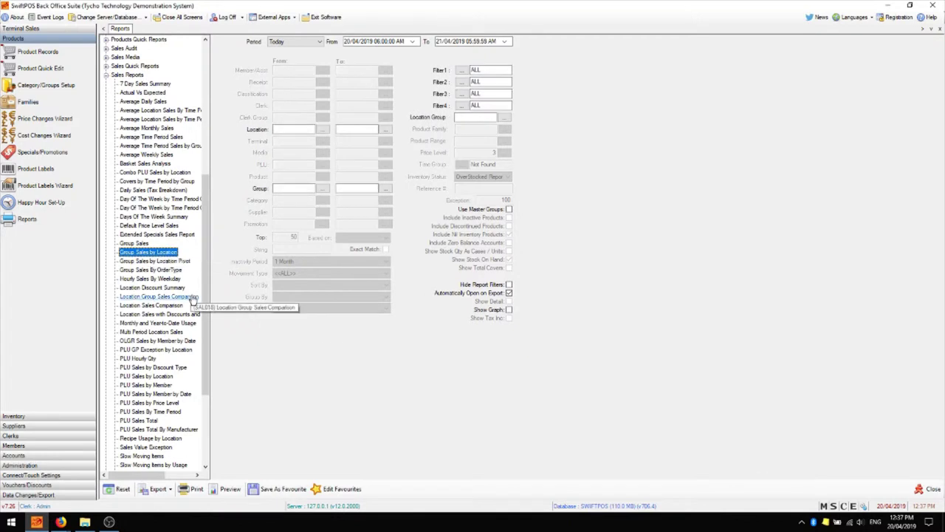
{"action": "left_click", "coordinate": [160, 378]}
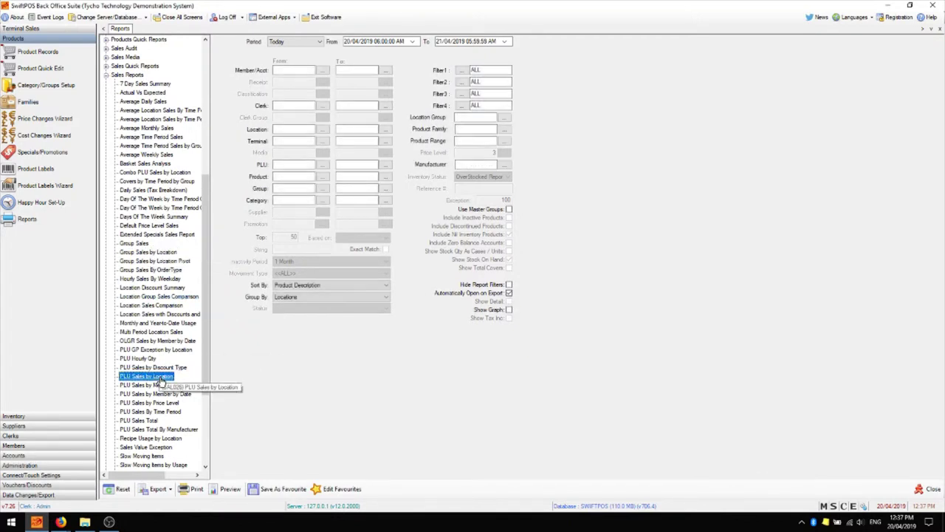
{"action": "scroll", "coordinate": [161, 378], "scroll_direction": "down", "scroll_amount": 4}
{"action": "scroll", "coordinate": [161, 378], "scroll_direction": "down", "scroll_amount": 1}
{"action": "left_click", "coordinate": [152, 340]}
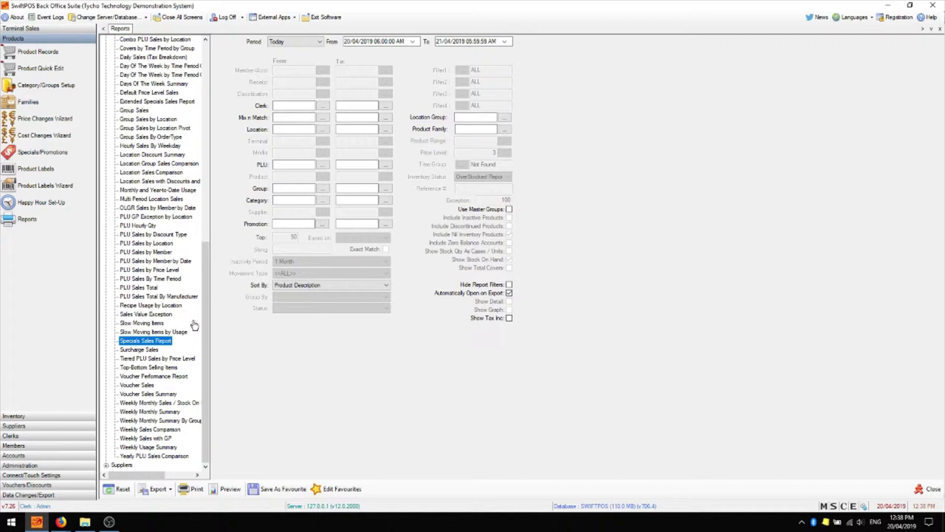
Step: Return to the Group Sales by Location report in the Sales Reports list
{"action": "left_click", "coordinate": [148, 120]}
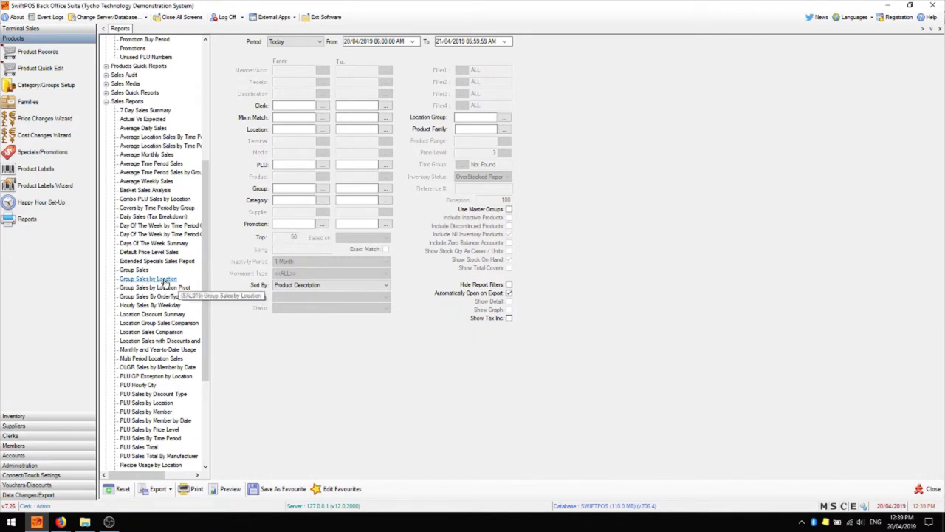
{"action": "left_click", "coordinate": [165, 281]}
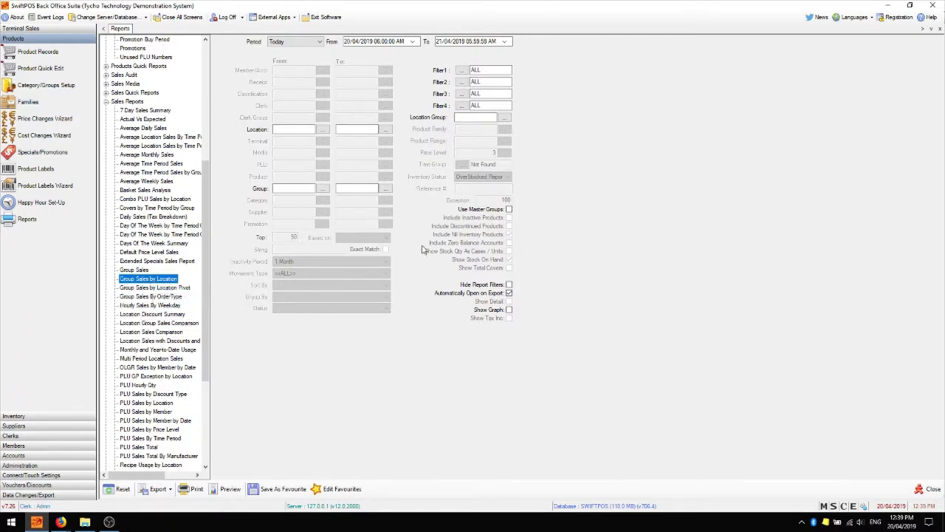
Step: Filter the report to the Last Week period, starting location 1 Restaurant and product group 12 Bar - Tap Beer
{"action": "left_click", "coordinate": [309, 42]}
{"action": "left_click", "coordinate": [309, 56]}
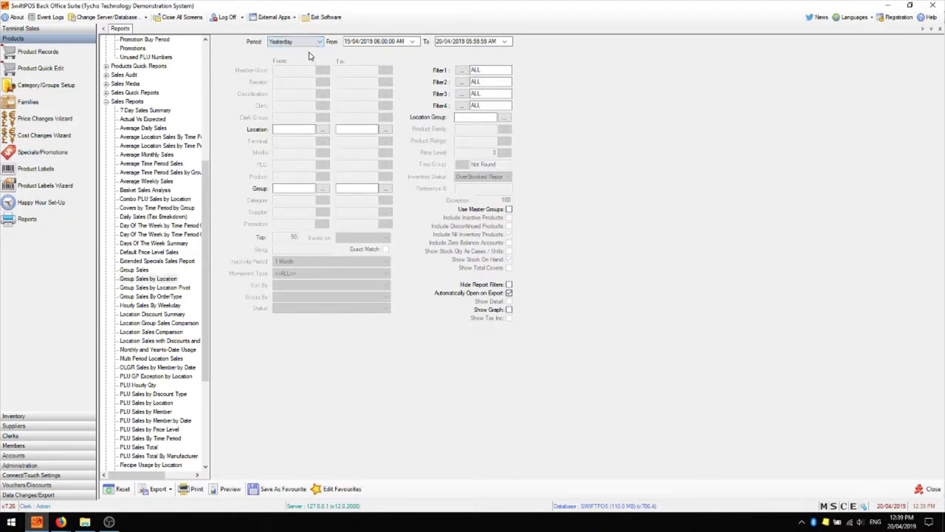
{"action": "left_click", "coordinate": [319, 42]}
{"action": "left_click", "coordinate": [299, 72]}
{"action": "left_click", "coordinate": [325, 130]}
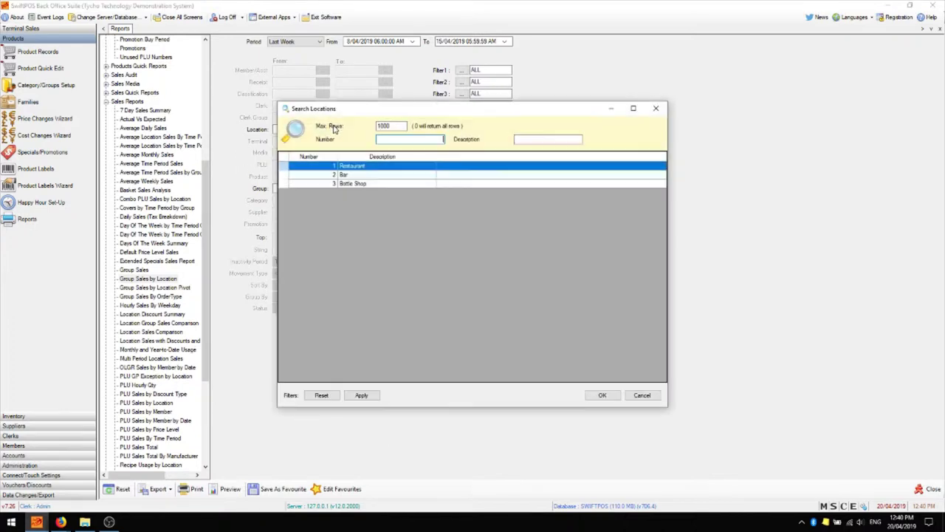
{"action": "double_click", "coordinate": [377, 170]}
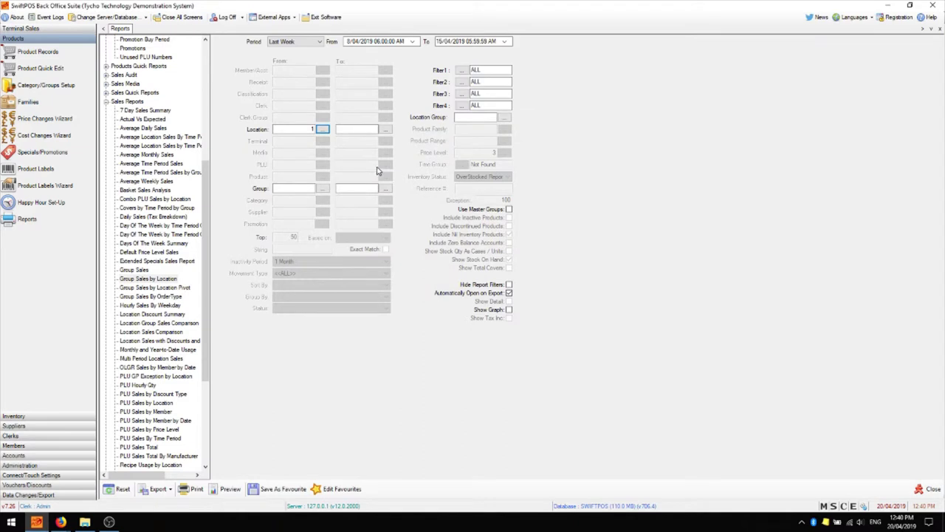
{"action": "left_click", "coordinate": [323, 189]}
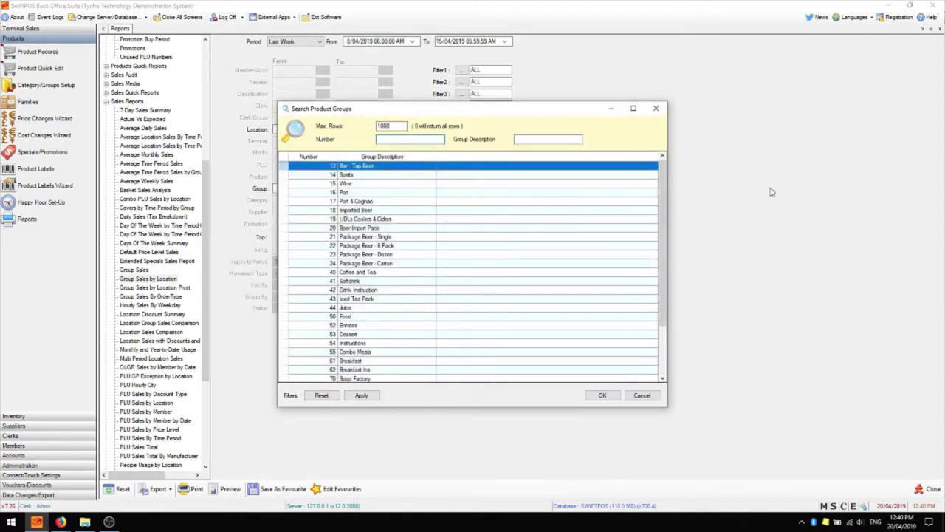
{"action": "double_click", "coordinate": [353, 170]}
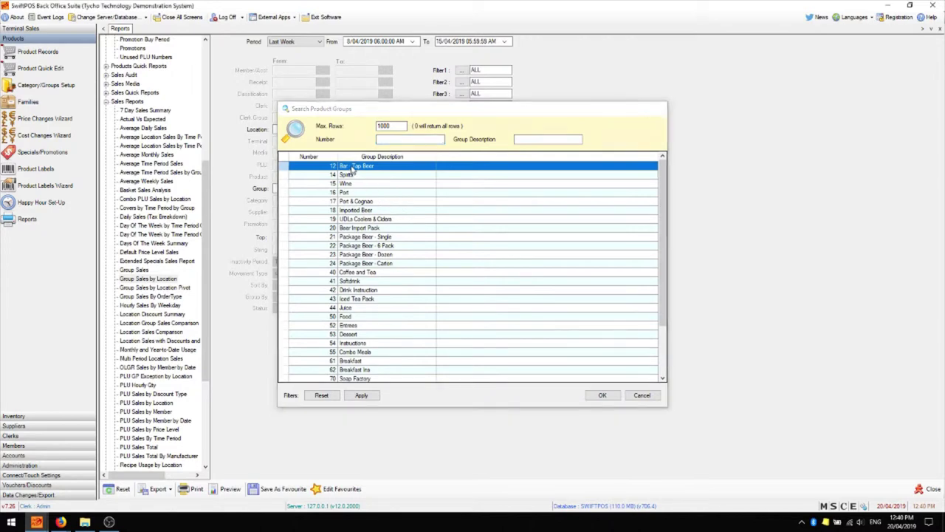
Step: Reset the report filters to their default values and enable Use Master Groups
{"action": "left_click", "coordinate": [117, 490]}
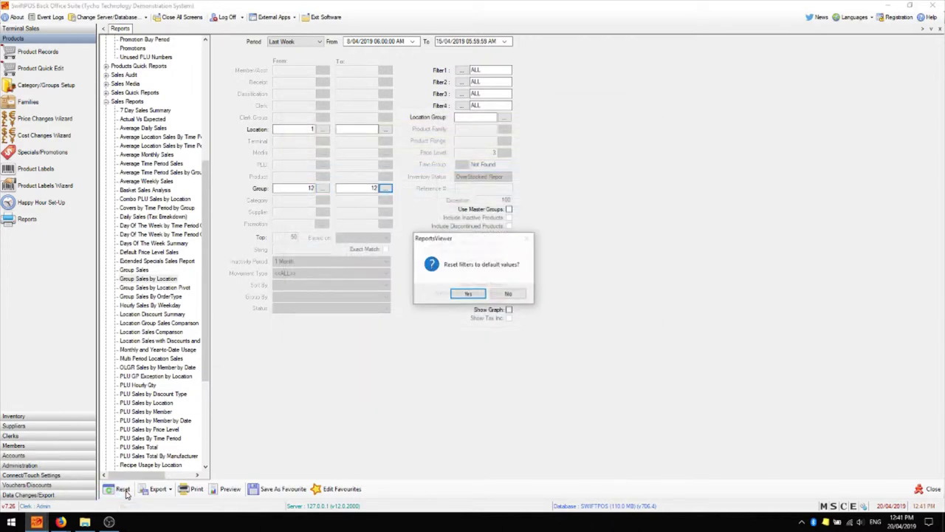
{"action": "left_click", "coordinate": [468, 293]}
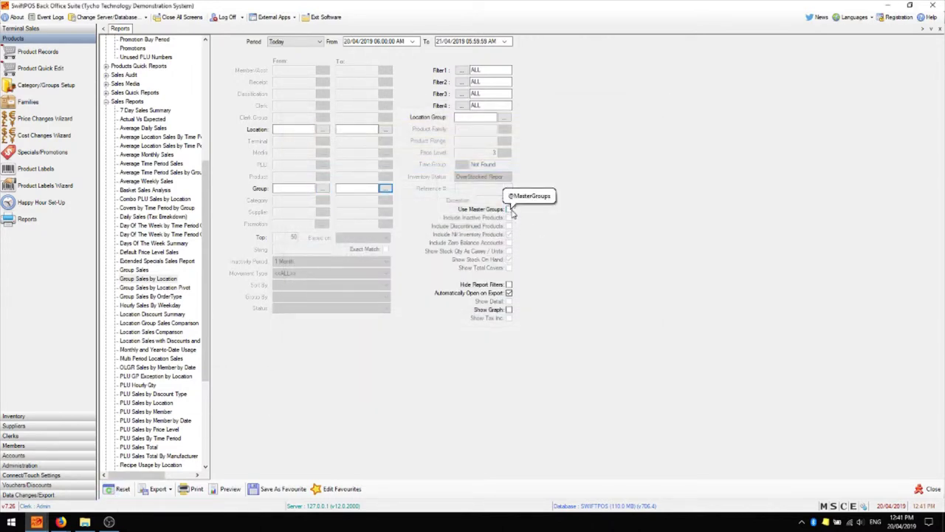
{"action": "left_click", "coordinate": [509, 210]}
Step: Select the PLU Sales by Location report under Sales Reports and set its period to Last Month
{"action": "scroll", "coordinate": [555, 208], "scroll_direction": "up", "scroll_amount": 1}
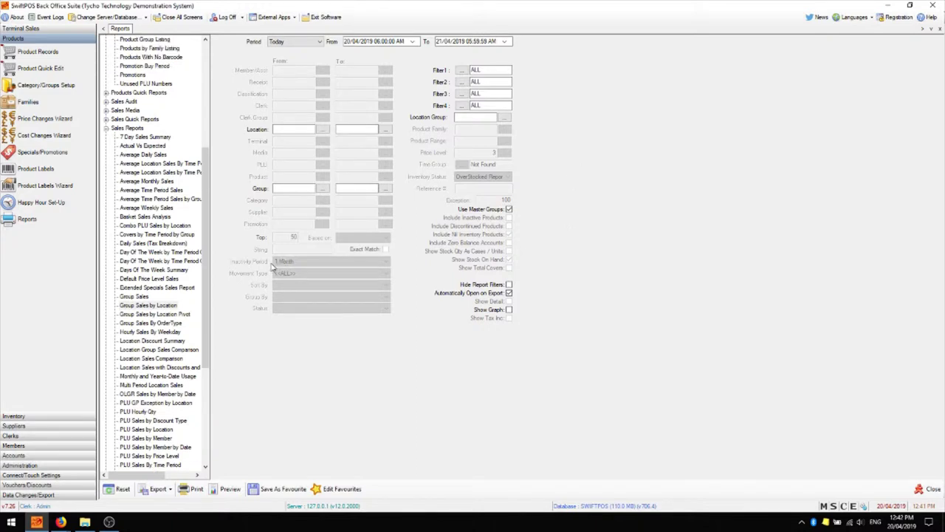
{"action": "scroll", "coordinate": [185, 339], "scroll_direction": "down", "scroll_amount": 1}
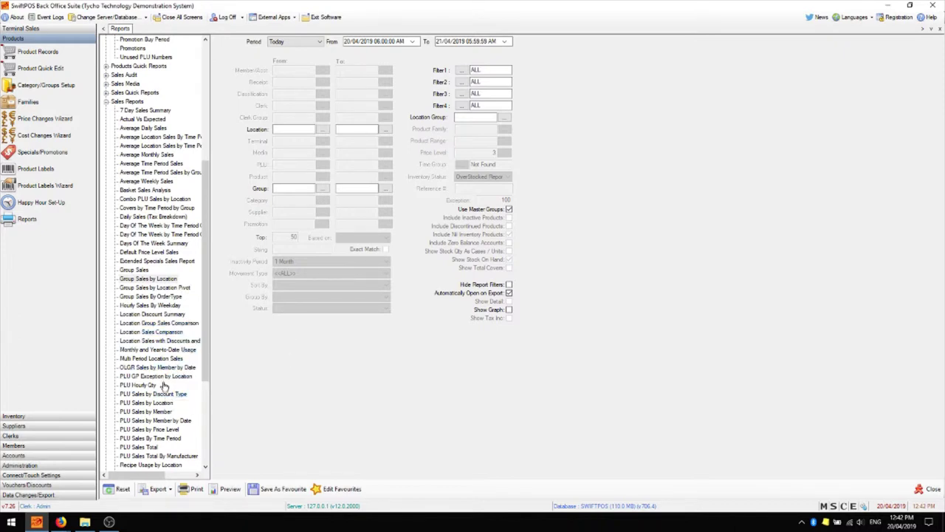
{"action": "scroll", "coordinate": [185, 437], "scroll_direction": "down", "scroll_amount": 1}
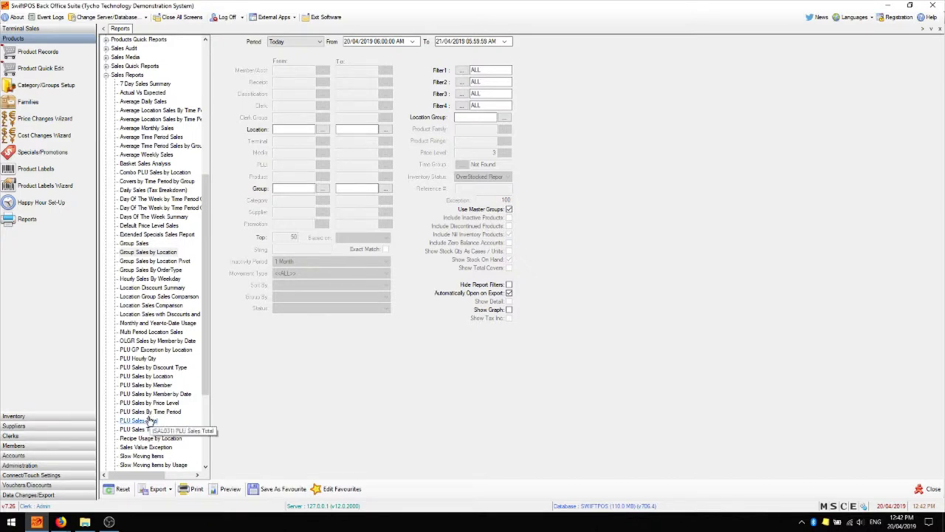
{"action": "left_click", "coordinate": [146, 376]}
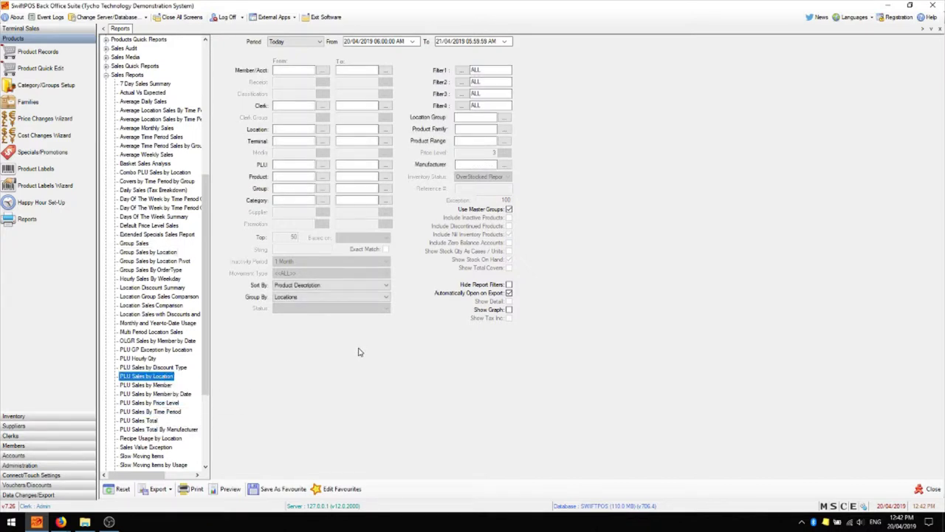
{"action": "left_click", "coordinate": [319, 42]}
{"action": "left_click", "coordinate": [319, 42]}
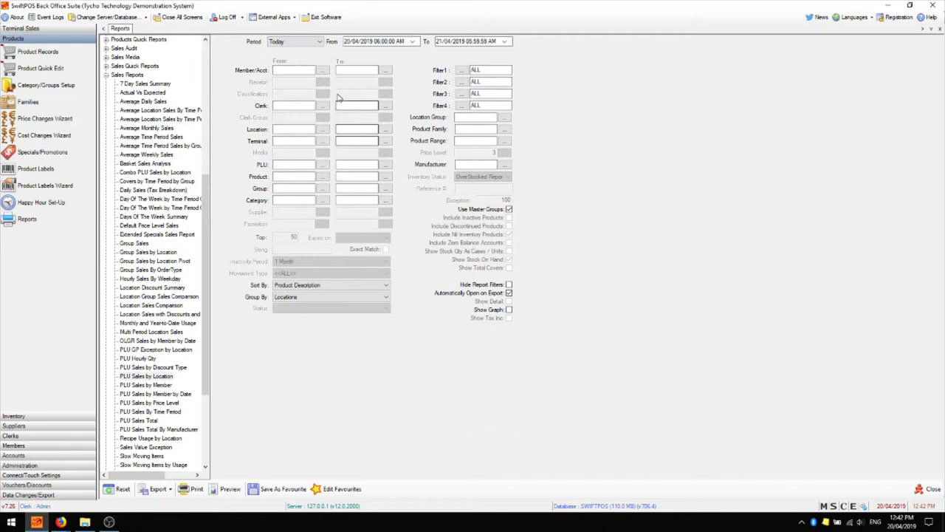
{"action": "left_click", "coordinate": [319, 42]}
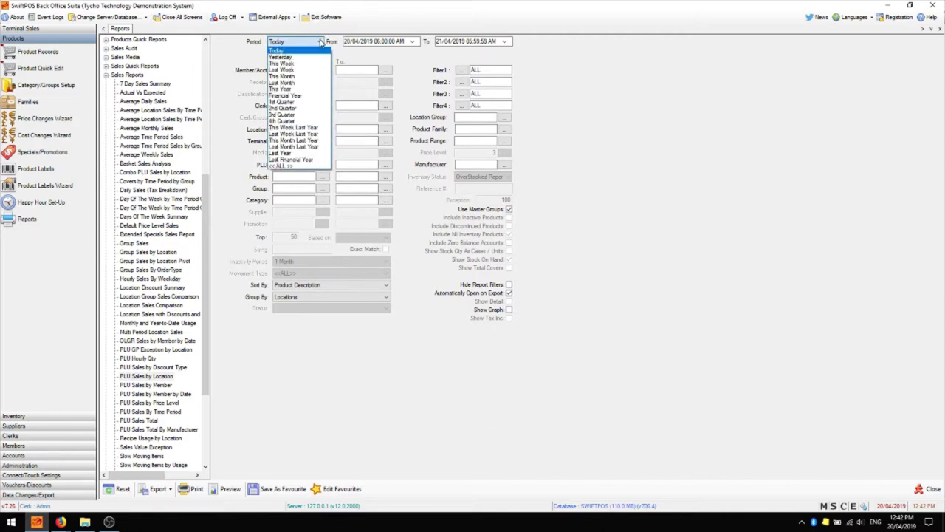
{"action": "left_click", "coordinate": [284, 82]}
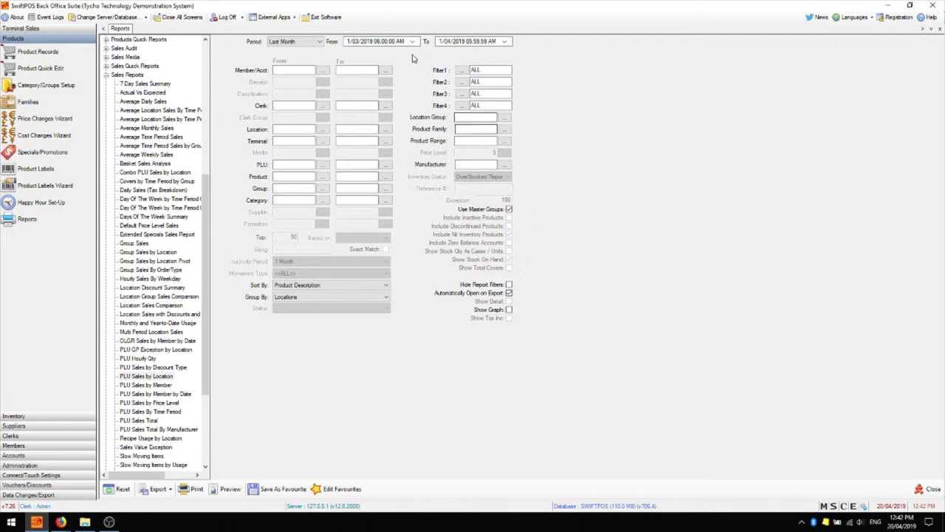
Step: Narrow the report dates to 15/03/2019 through 15/04/2019 and set the starting PLU to 10507, VOD/CRUISER LIME
{"action": "left_click", "coordinate": [355, 42]}
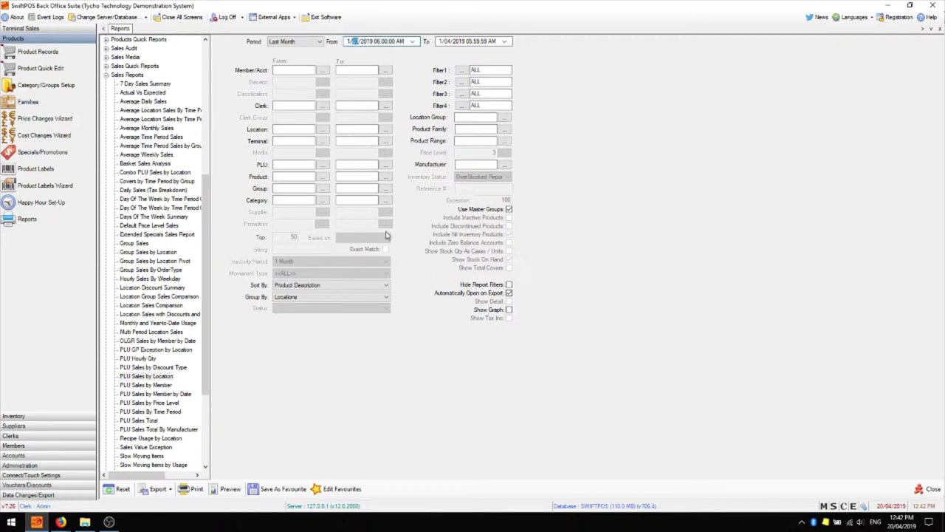
{"action": "left_click", "coordinate": [348, 42]}
{"action": "left_click", "coordinate": [441, 42]}
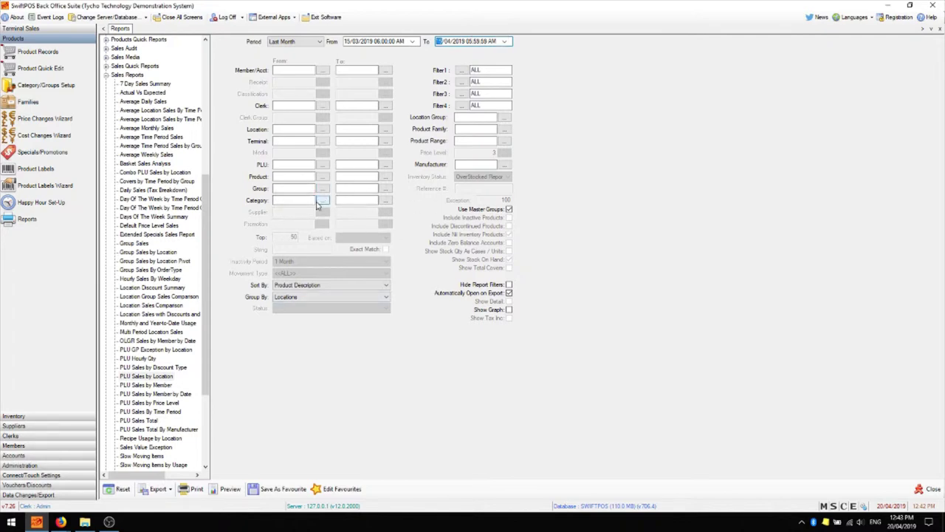
{"action": "left_click", "coordinate": [324, 166]}
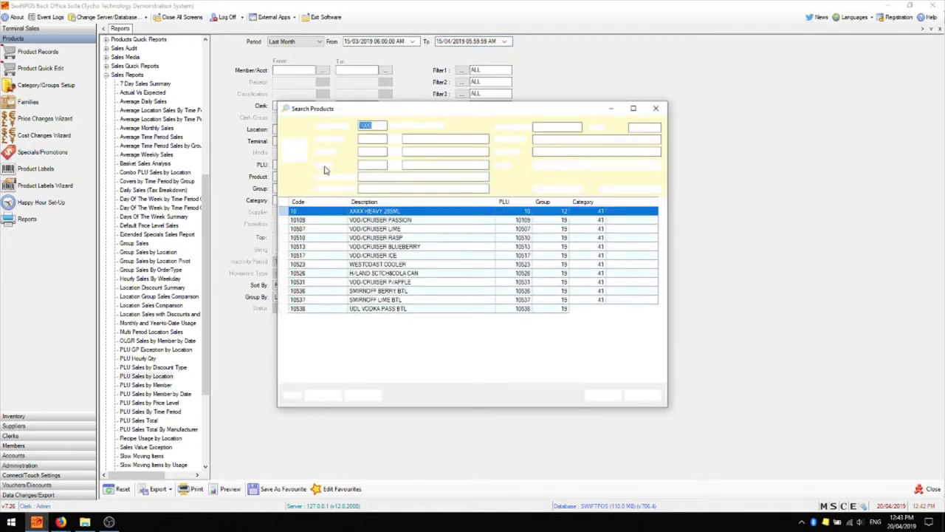
{"action": "double_click", "coordinate": [322, 230]}
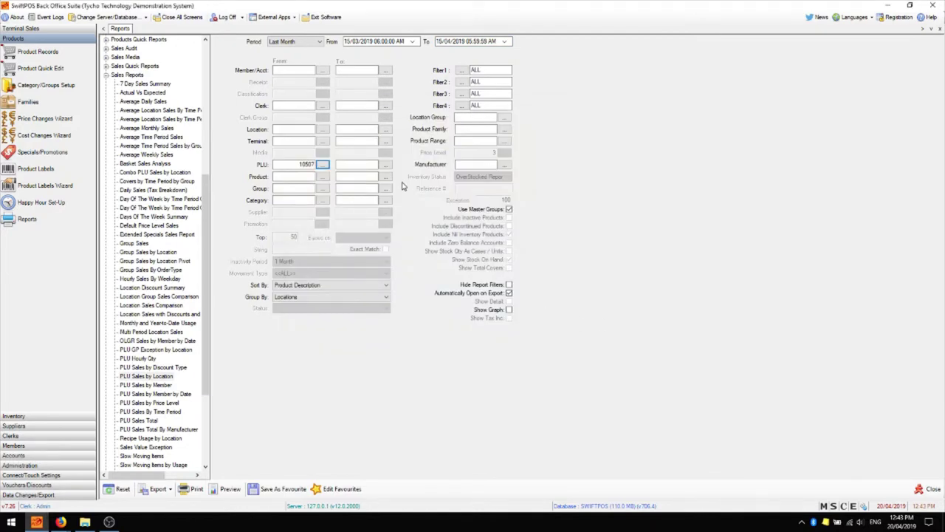
Step: Turn off Use Master Groups and return the PLU Sales by Location filters to their default values
{"action": "left_click", "coordinate": [509, 209]}
{"action": "left_click", "coordinate": [147, 375]}
Step: Select the Specials Sales Report under Sales Reports and set its period to This Month
{"action": "scroll", "coordinate": [161, 325], "scroll_direction": "down", "scroll_amount": 2}
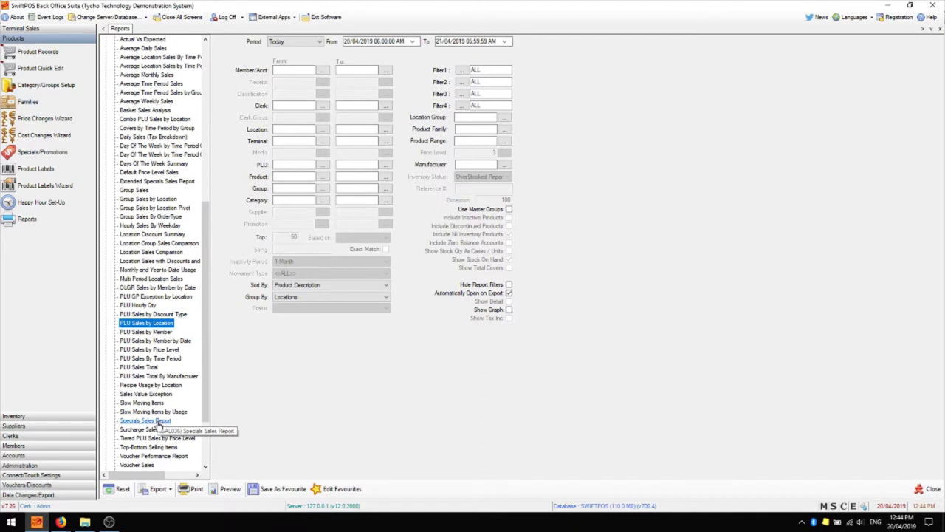
{"action": "left_click", "coordinate": [157, 421]}
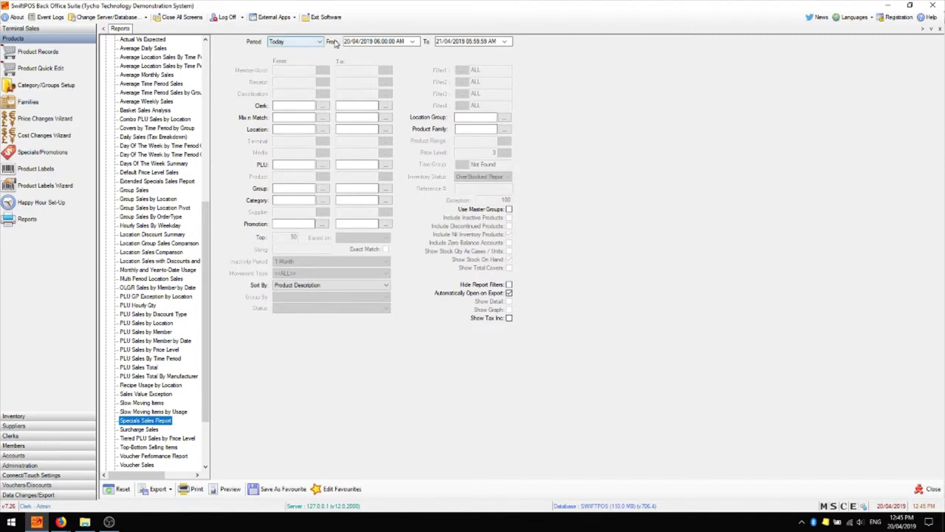
{"action": "left_click", "coordinate": [312, 42]}
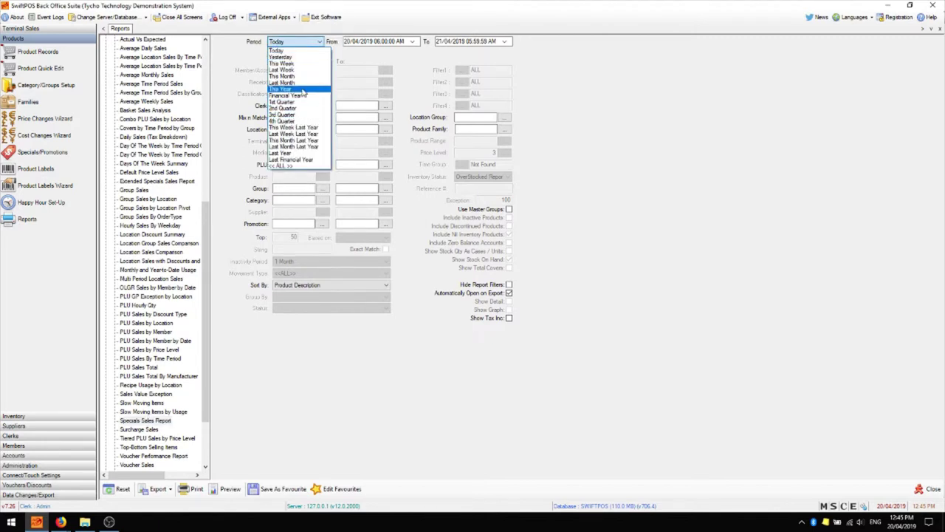
{"action": "left_click", "coordinate": [299, 76]}
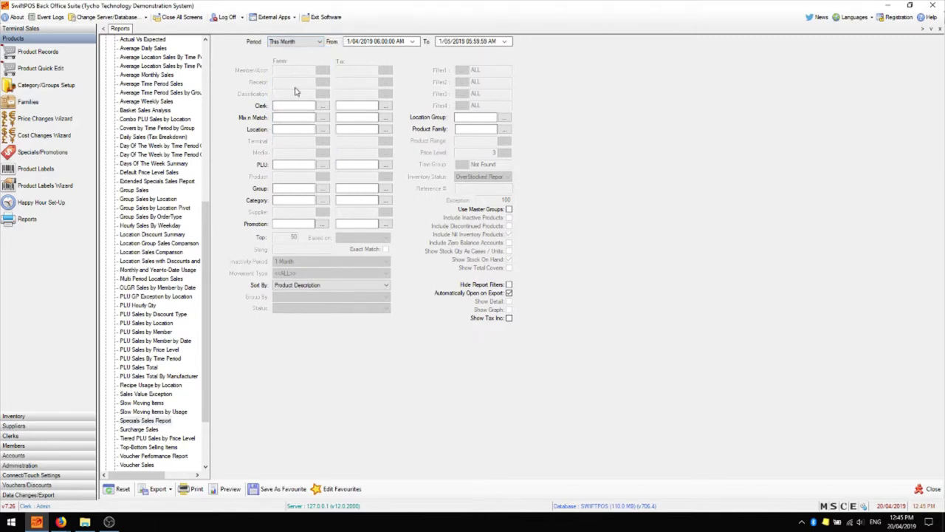
Step: Look through the Mix n Match and Promotion lists available as starting filters for the Specials Sales Report
{"action": "left_click", "coordinate": [323, 118]}
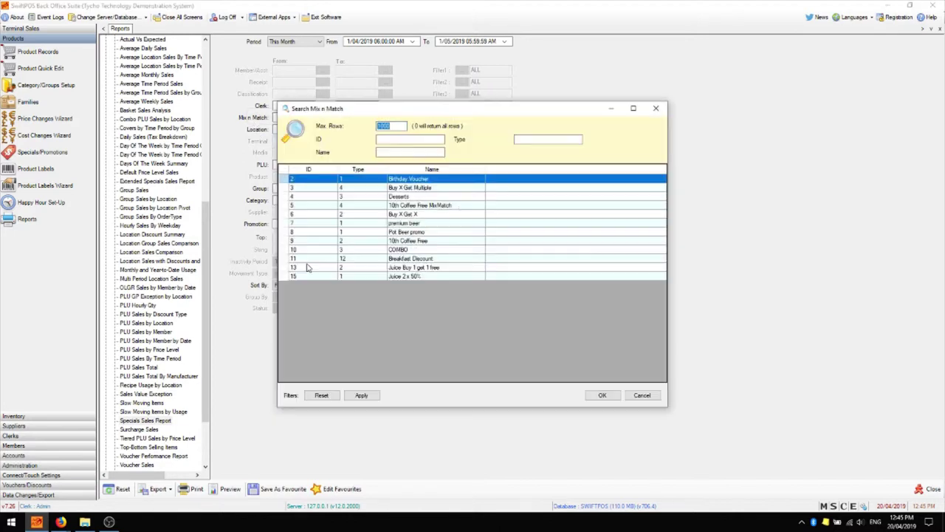
{"action": "left_click", "coordinate": [648, 395]}
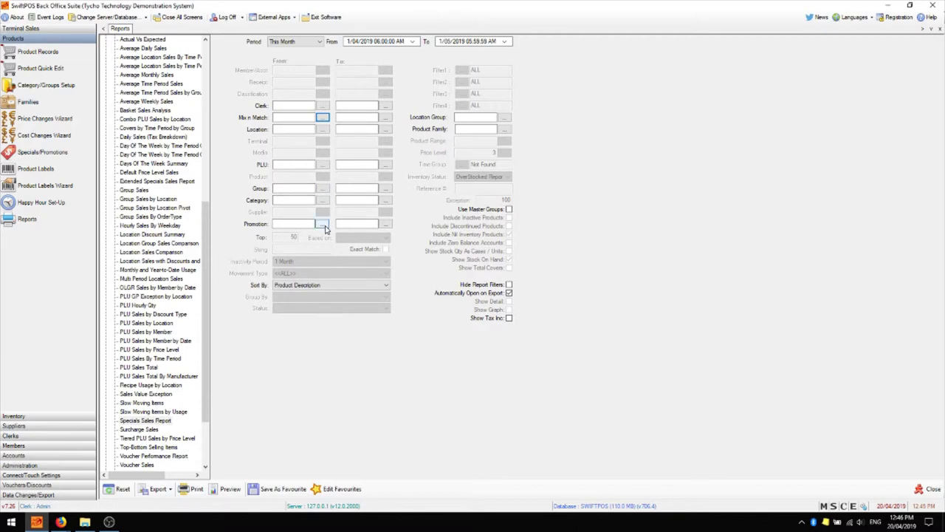
{"action": "left_click", "coordinate": [322, 224]}
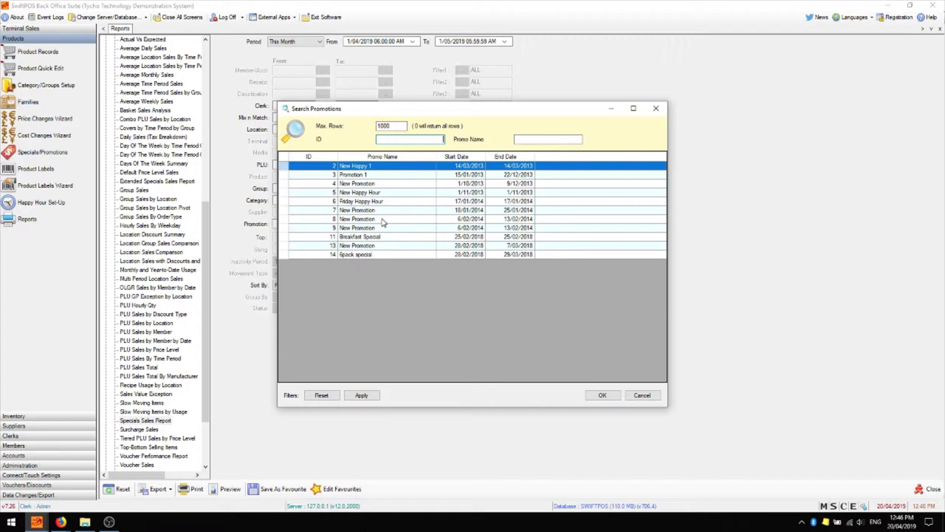
{"action": "left_click", "coordinate": [533, 481]}
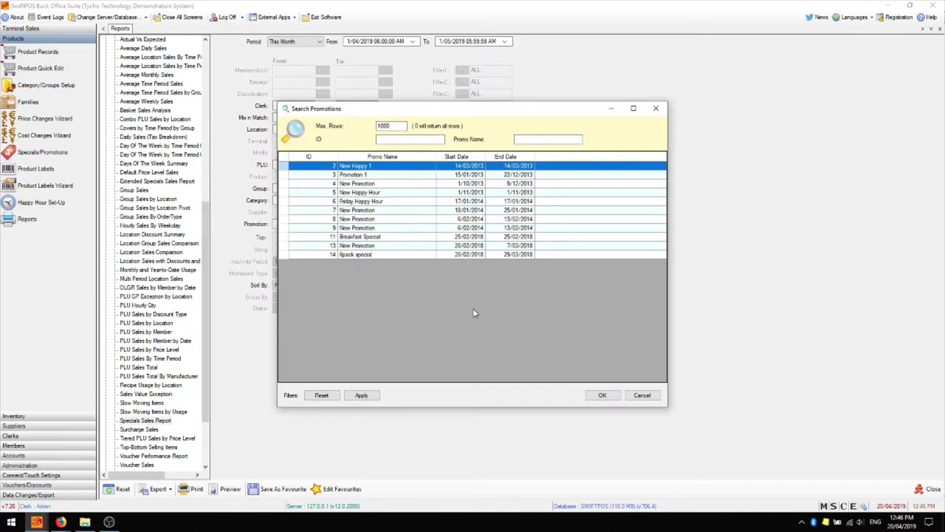
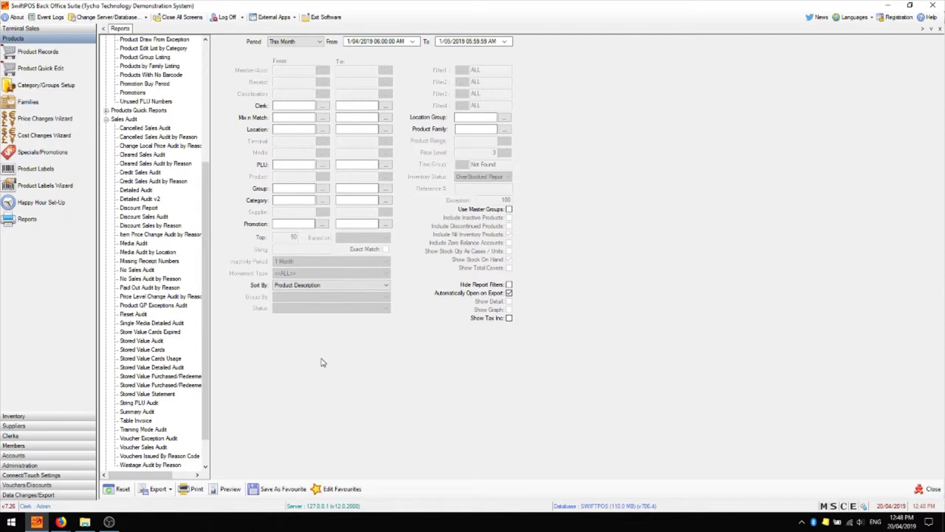
Step: Select the Cancelled Sales Audit report under Sales Audit and set its period to This Week
{"action": "left_click", "coordinate": [146, 128]}
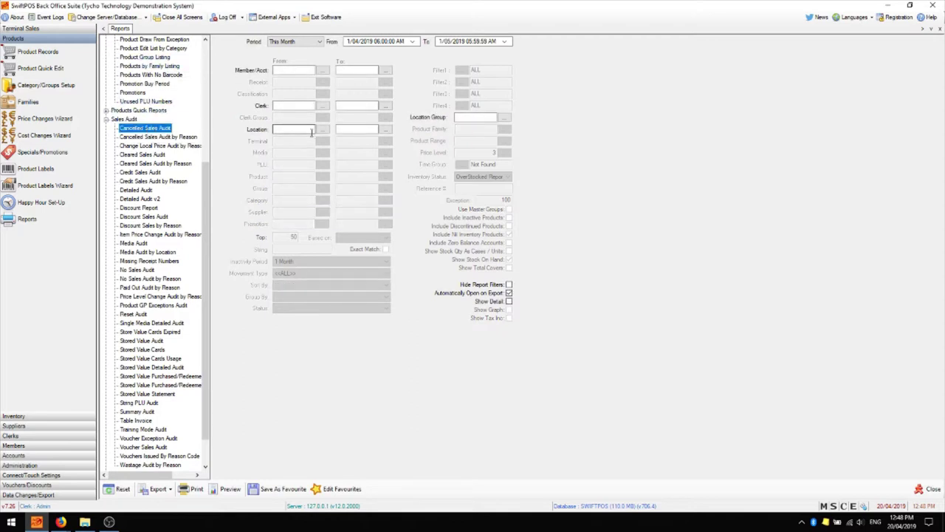
{"action": "left_click", "coordinate": [318, 41]}
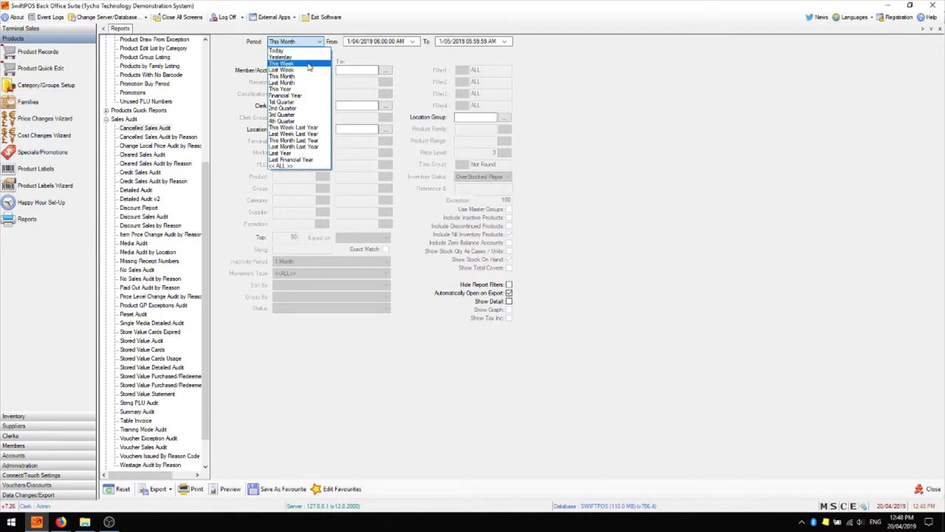
{"action": "left_click", "coordinate": [317, 62]}
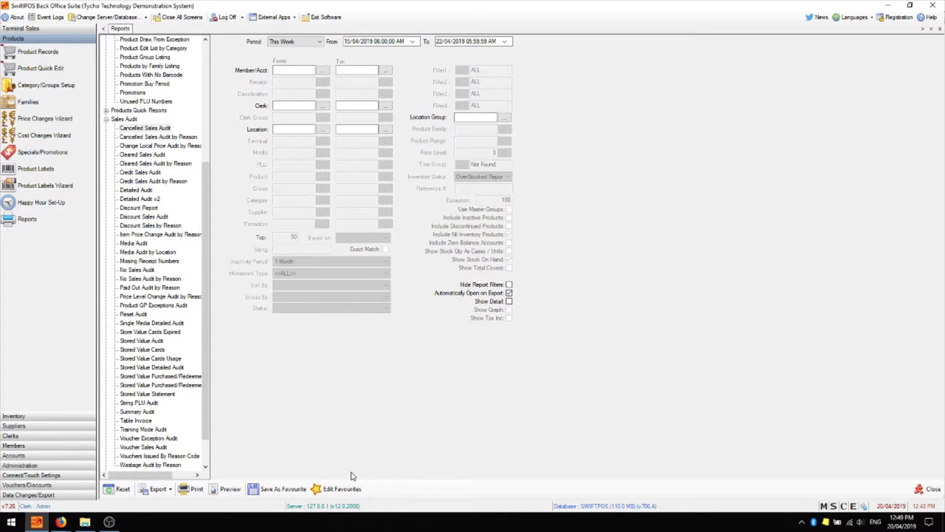
Step: Examine the filters available for the Cleared Sales Audit, Discount Sales Audit and Wastage Audit by Reason reports
{"action": "left_click", "coordinate": [148, 154]}
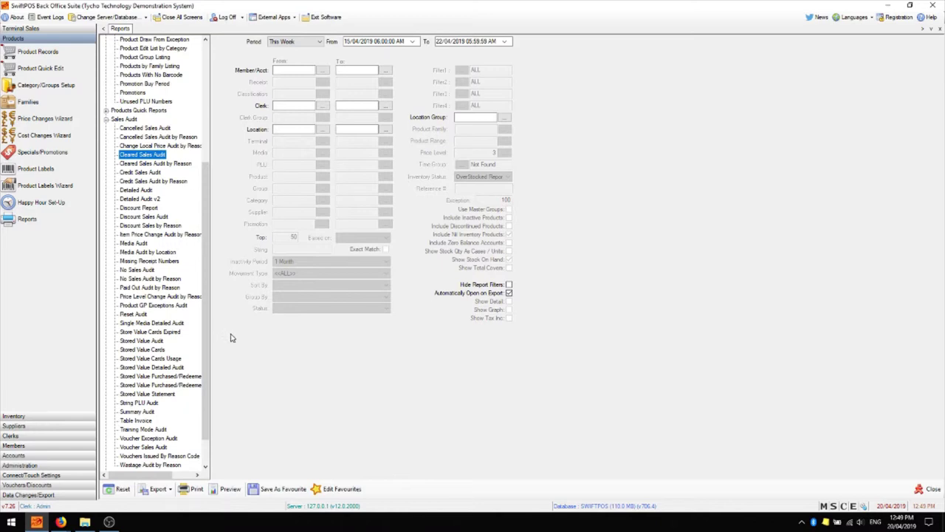
{"action": "left_click", "coordinate": [154, 216]}
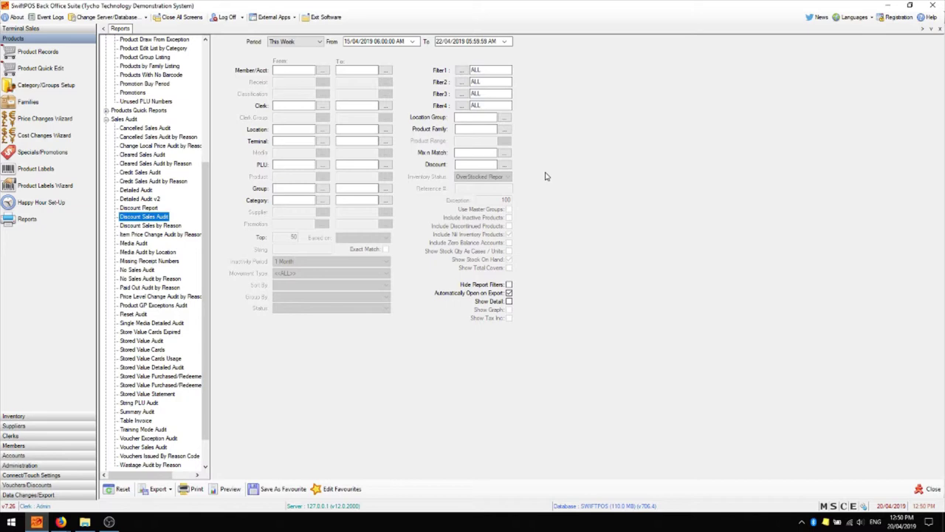
{"action": "scroll", "coordinate": [179, 328], "scroll_direction": "down", "scroll_amount": 1}
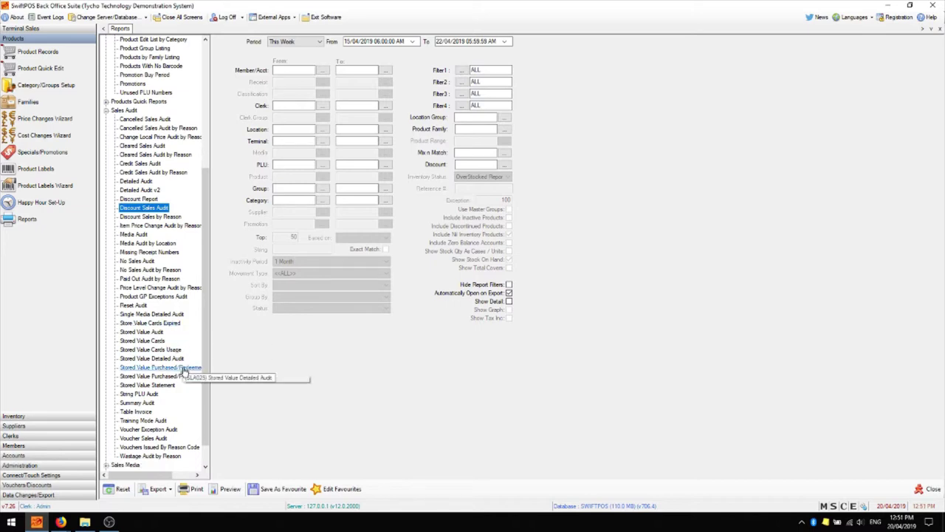
{"action": "left_click", "coordinate": [174, 458]}
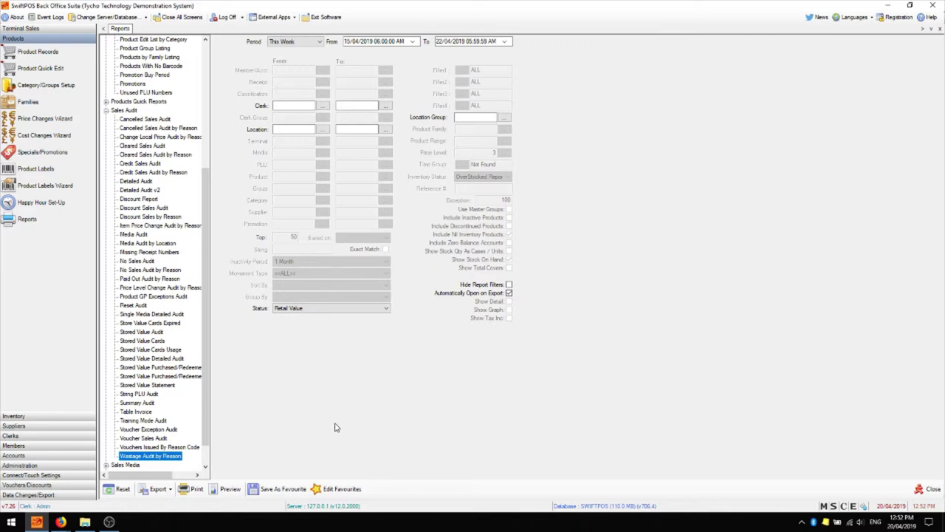
{"action": "scroll", "coordinate": [197, 390], "scroll_direction": "down", "scroll_amount": 1}
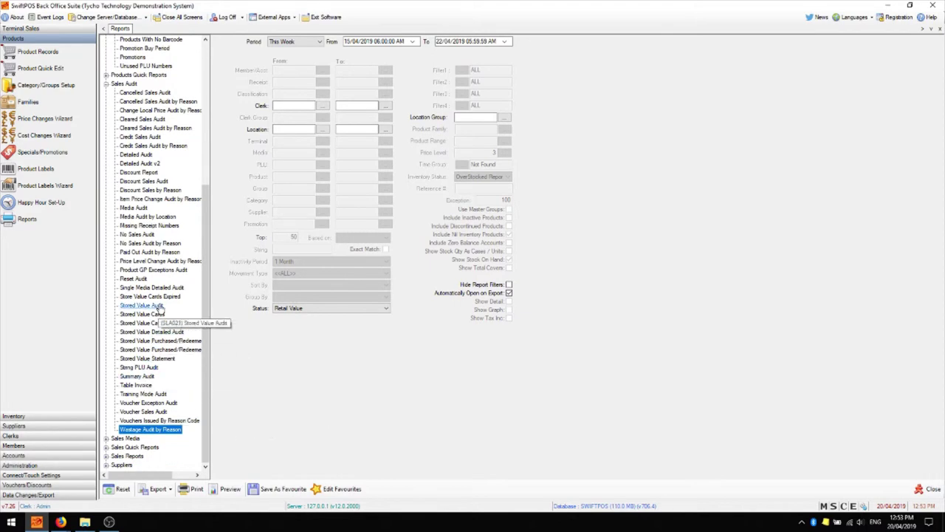
Step: Preview the Status Report By Location from the Inventory reports with Use Master Groups enabled
{"action": "scroll", "coordinate": [136, 325], "scroll_direction": "up", "scroll_amount": 8}
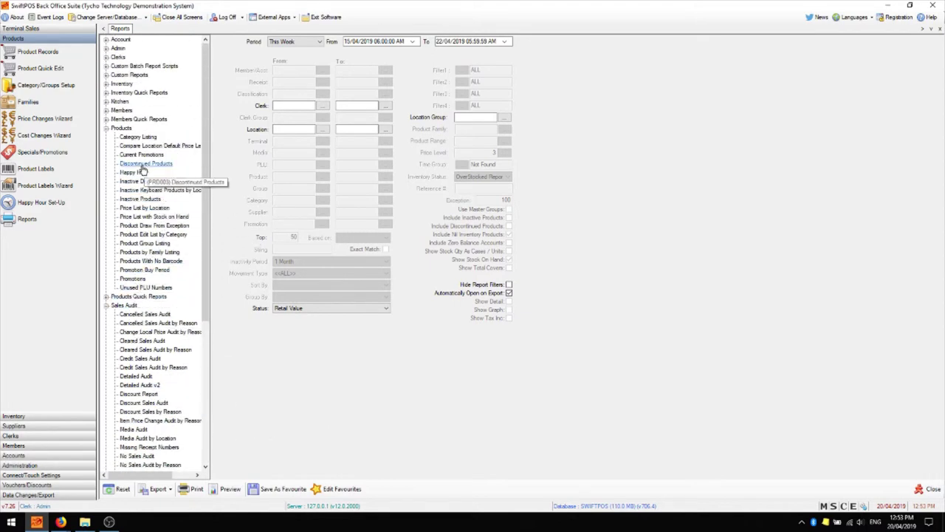
{"action": "left_click", "coordinate": [106, 83]}
{"action": "left_click", "coordinate": [122, 84]}
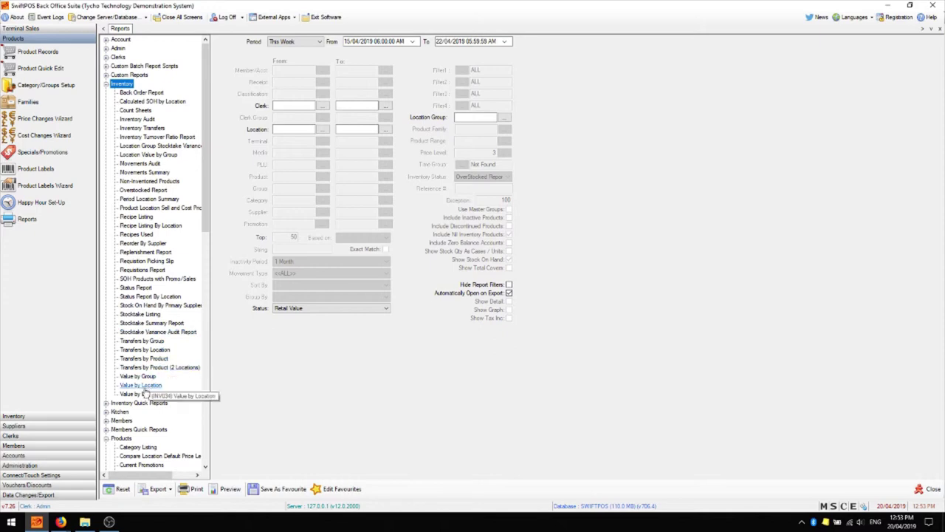
{"action": "left_click", "coordinate": [145, 387]}
{"action": "left_click", "coordinate": [150, 296]}
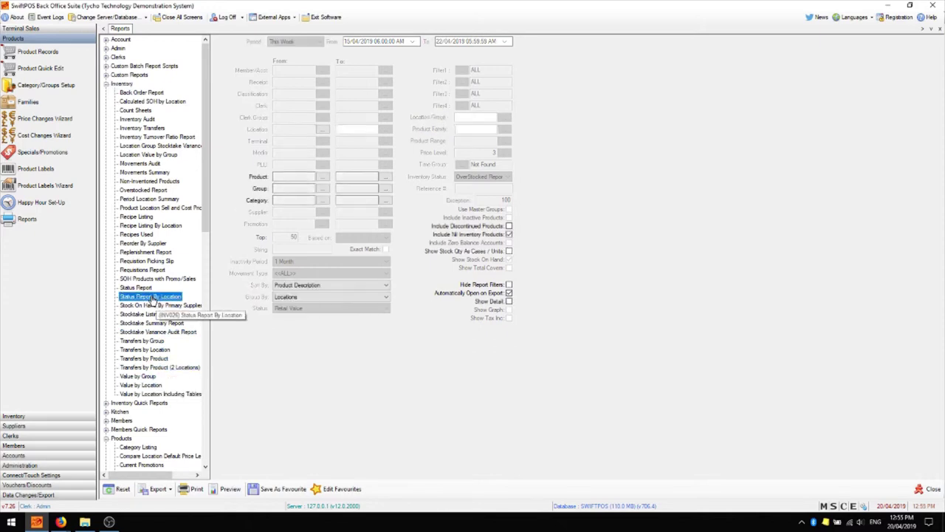
{"action": "left_click", "coordinate": [509, 208]}
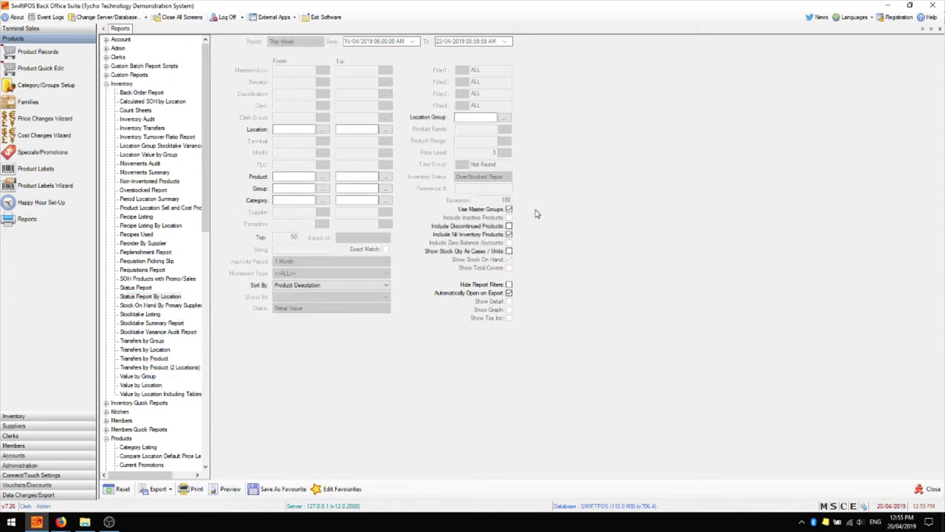
{"action": "left_click", "coordinate": [223, 489]}
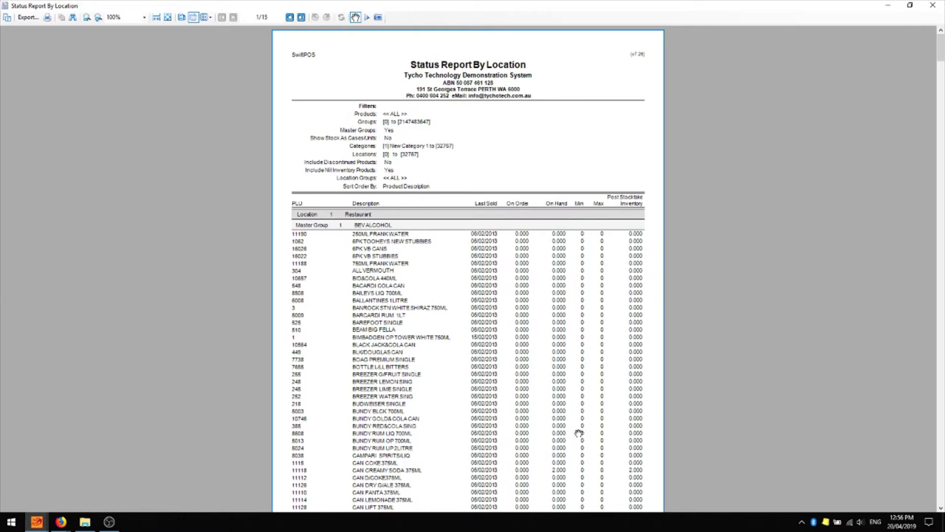
Step: Close the status report preview and preview the Value by Location inventory report for all locations
{"action": "key", "text": "Escape"}
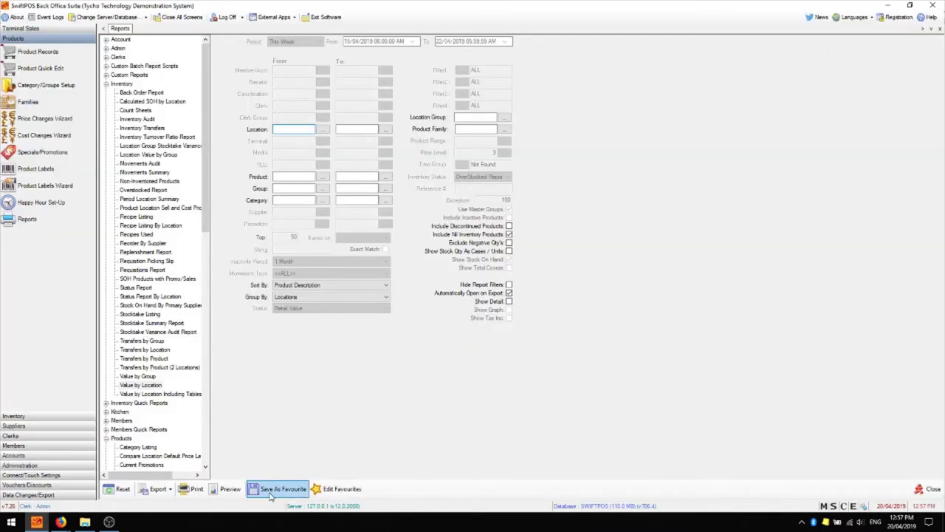
{"action": "left_click", "coordinate": [229, 489]}
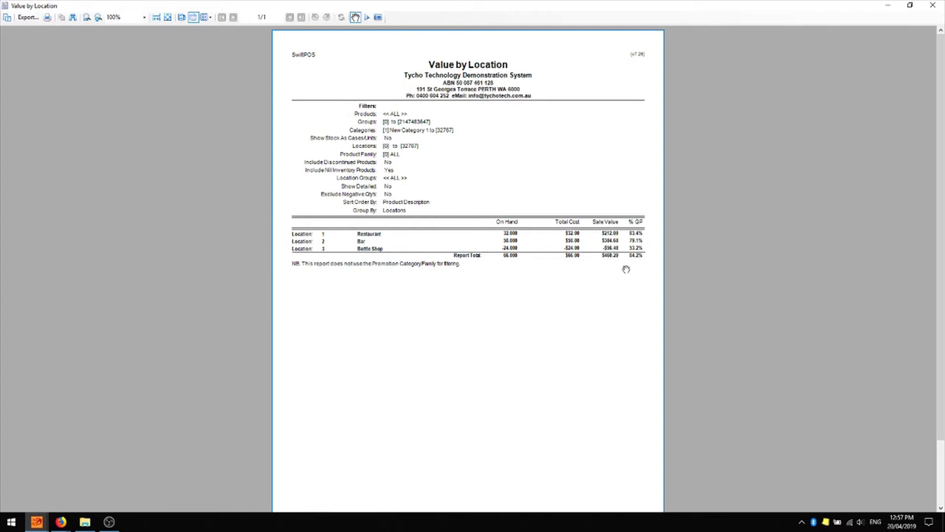
Step: Close the Value by Location preview, select the Movements Audit inventory report and filter it to product 10552, SMIRNOFF ORAN SINGL
{"action": "key", "text": "Escape"}
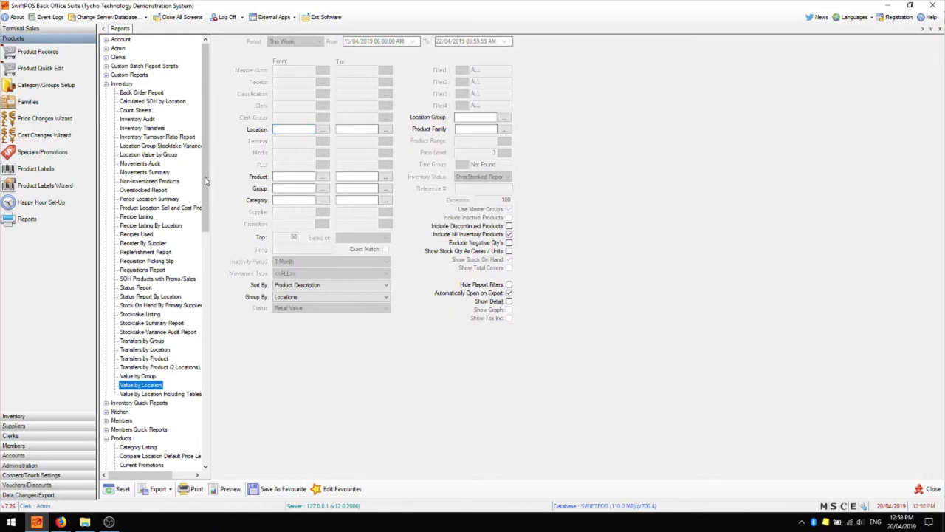
{"action": "left_click", "coordinate": [147, 163]}
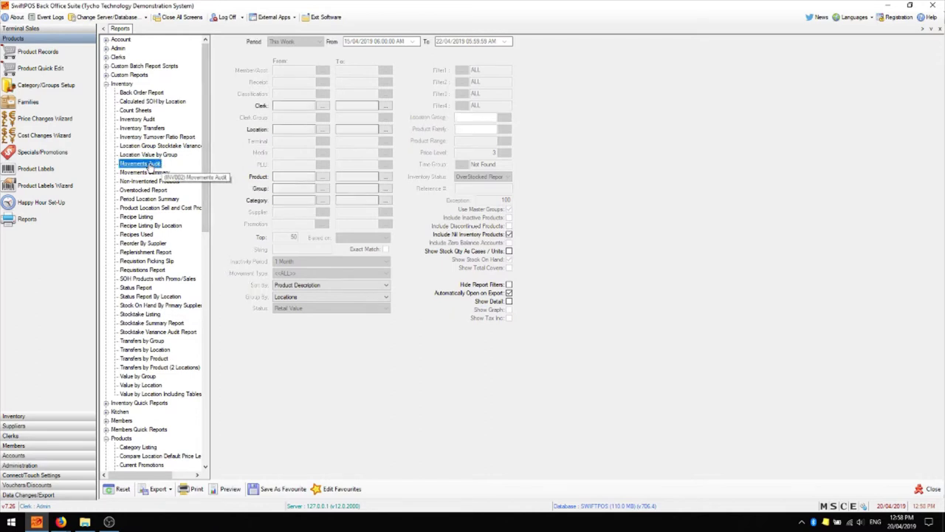
{"action": "left_click", "coordinate": [323, 179]}
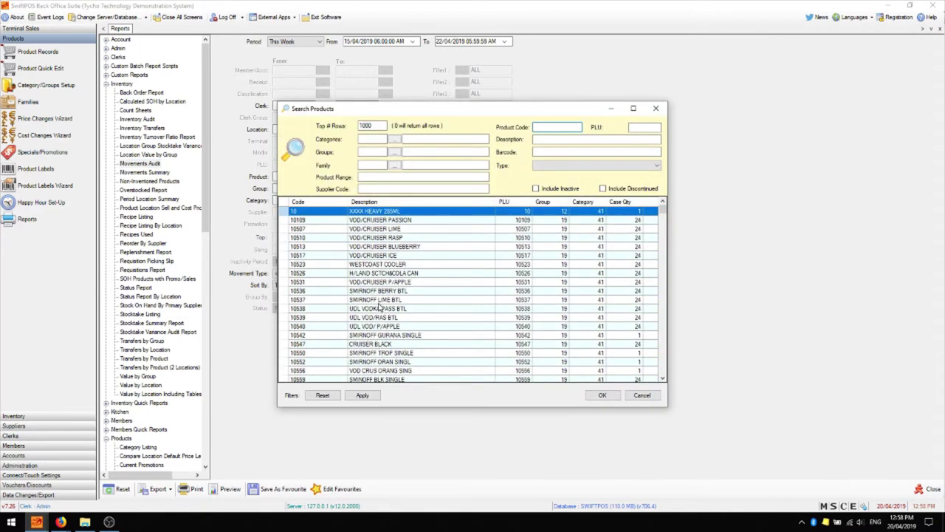
{"action": "left_click", "coordinate": [369, 361]}
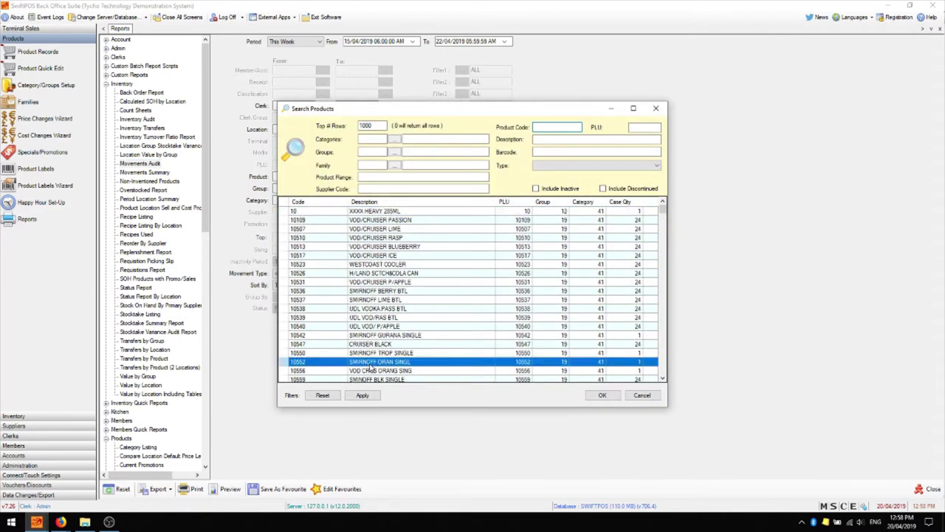
{"action": "left_click", "coordinate": [602, 395]}
Step: Set the Movements Audit period to This Year and preview the report
{"action": "left_click", "coordinate": [309, 42]}
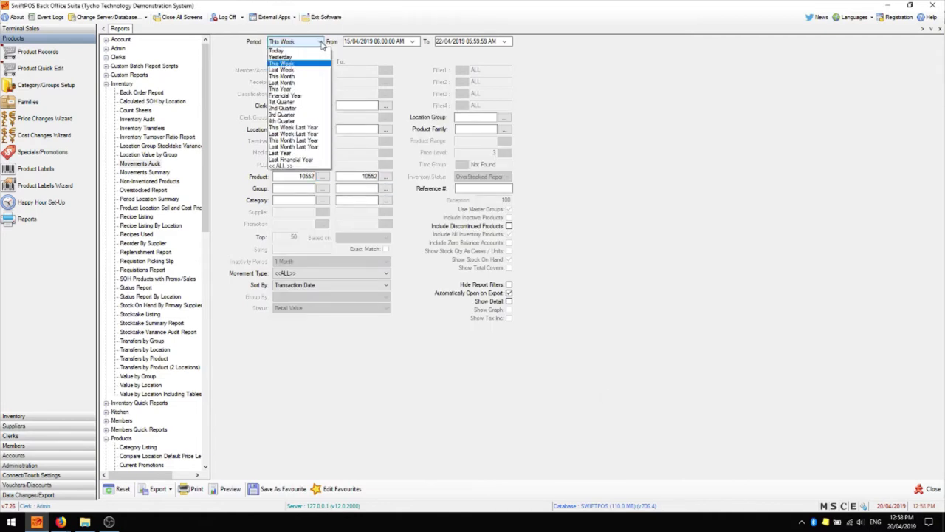
{"action": "left_click", "coordinate": [291, 90]}
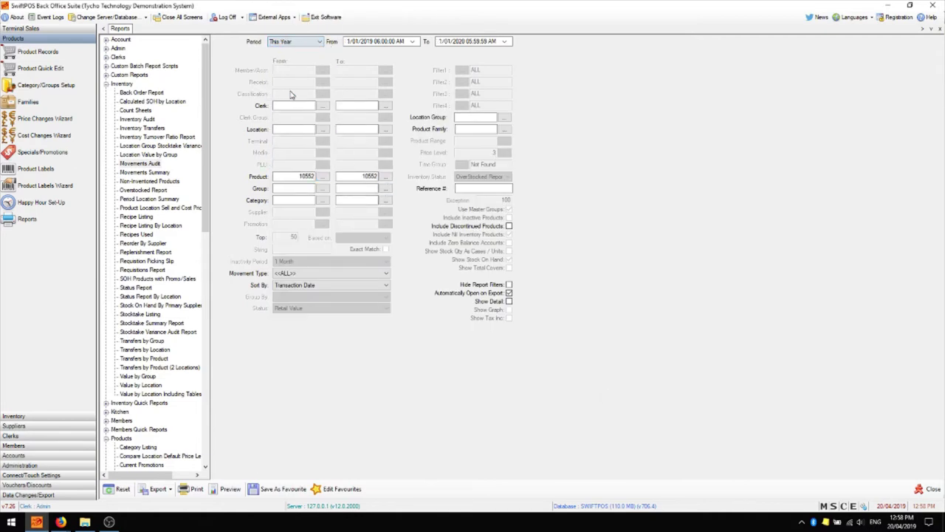
{"action": "left_click", "coordinate": [229, 489]}
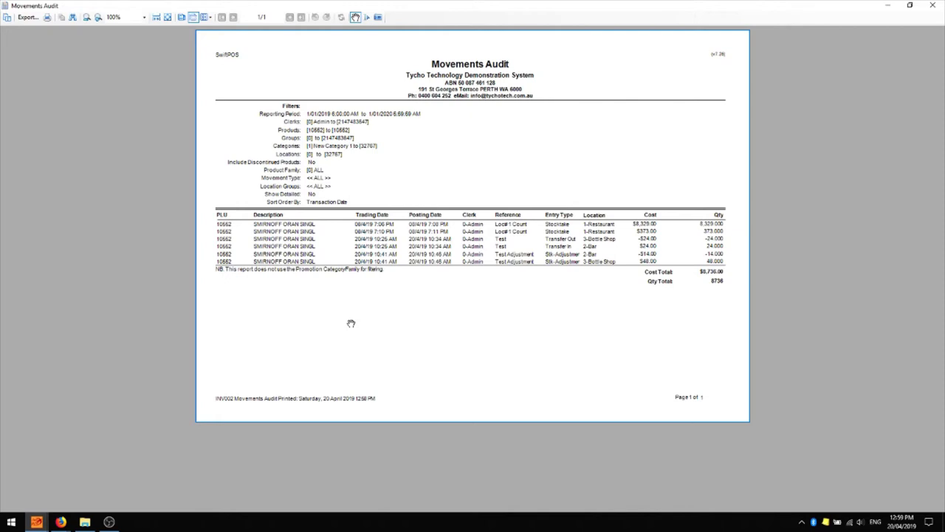
Step: Close the Movements Audit preview and set the report's movement type to Stk-Adjustments
{"action": "left_click", "coordinate": [932, 6]}
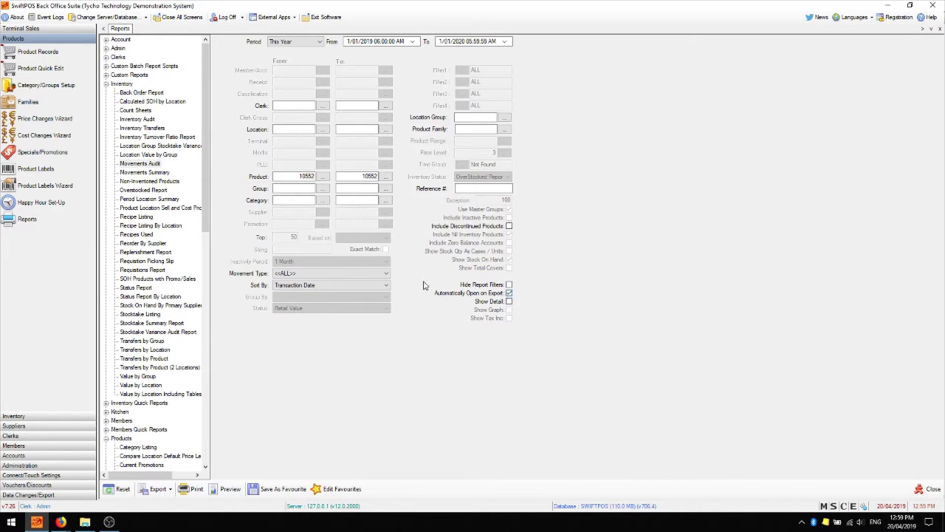
{"action": "left_click", "coordinate": [389, 274]}
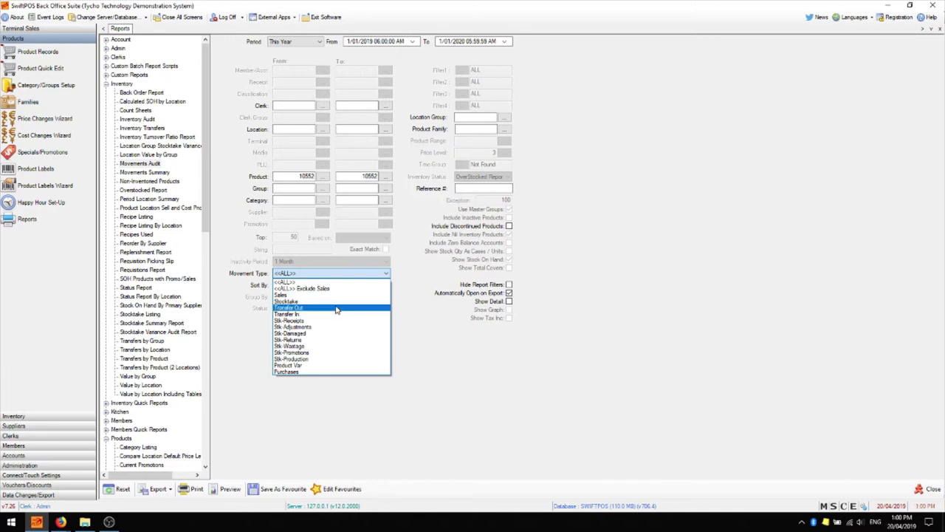
{"action": "left_click", "coordinate": [340, 327]}
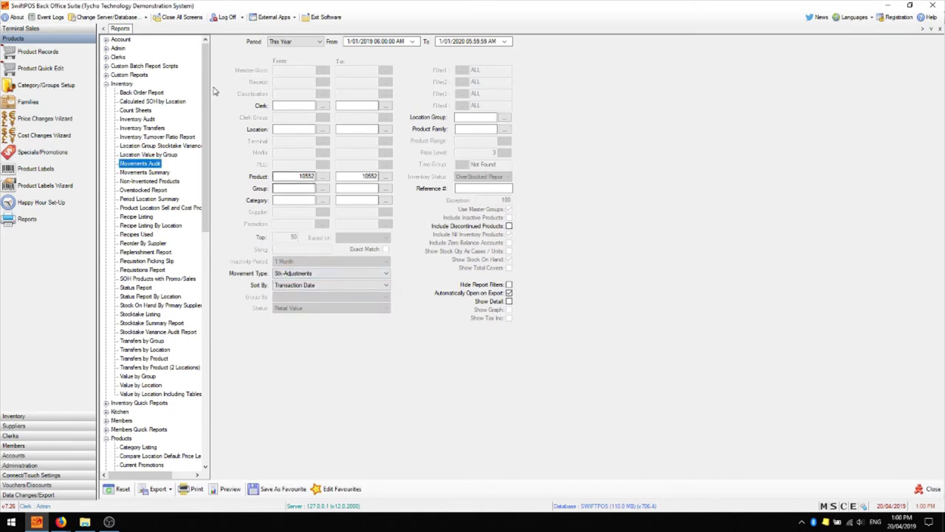
Step: Expand the Account reports and examine the filters available for the Account Activity Detail report
{"action": "left_click", "coordinate": [106, 40]}
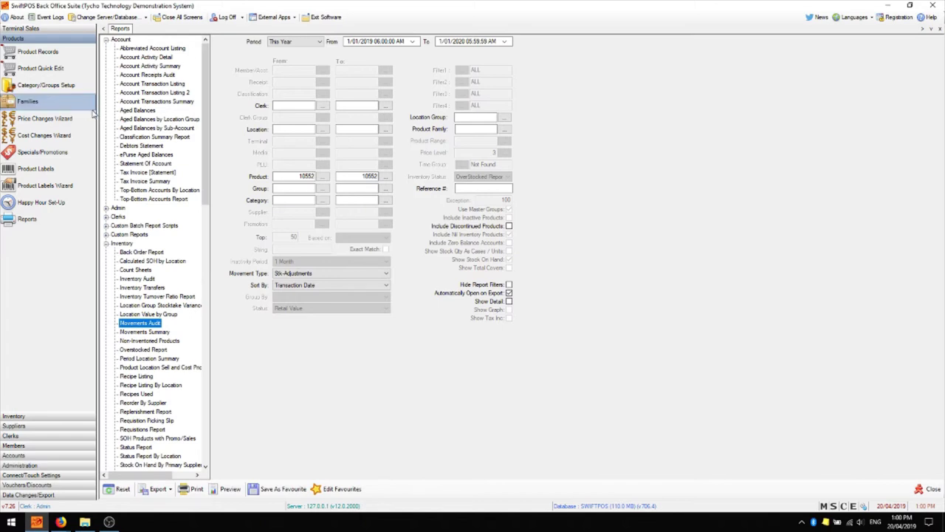
{"action": "left_click", "coordinate": [155, 59]}
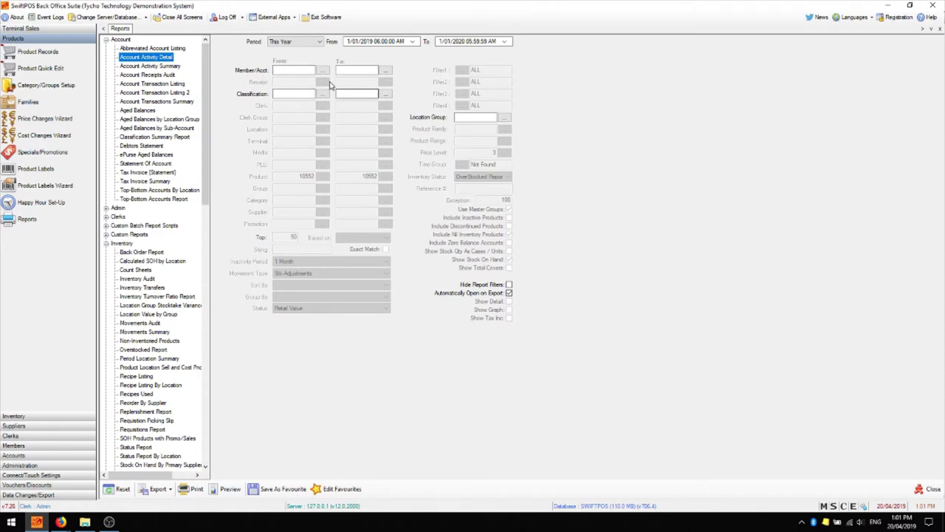
{"action": "left_click", "coordinate": [409, 91]}
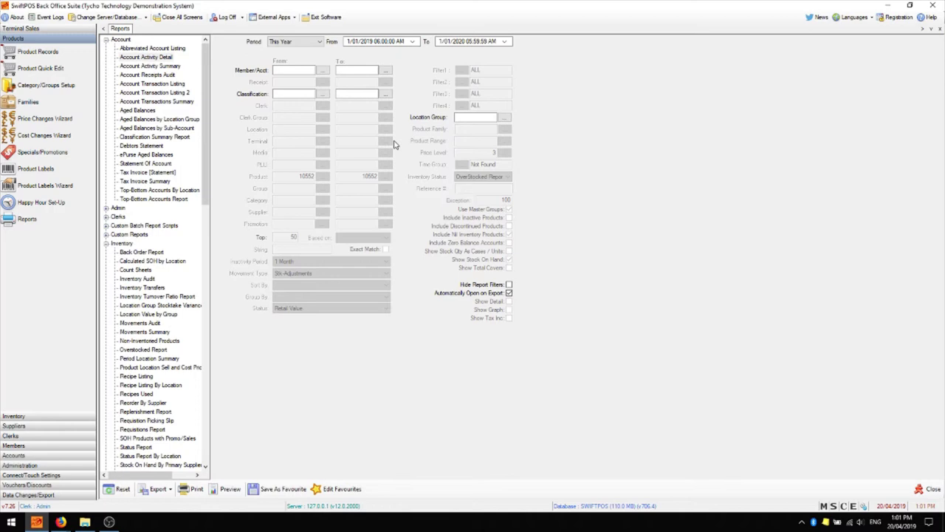
{"action": "left_click", "coordinate": [147, 57]}
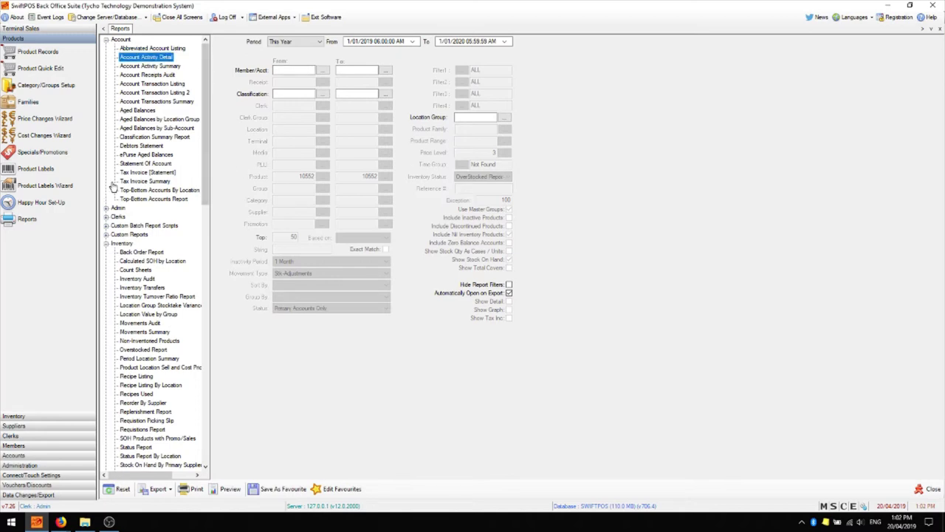
Step: Select the Tax Invoice [Statement] account report and limit its Member/Acct range to the eighth member in the search list
{"action": "left_click", "coordinate": [134, 172]}
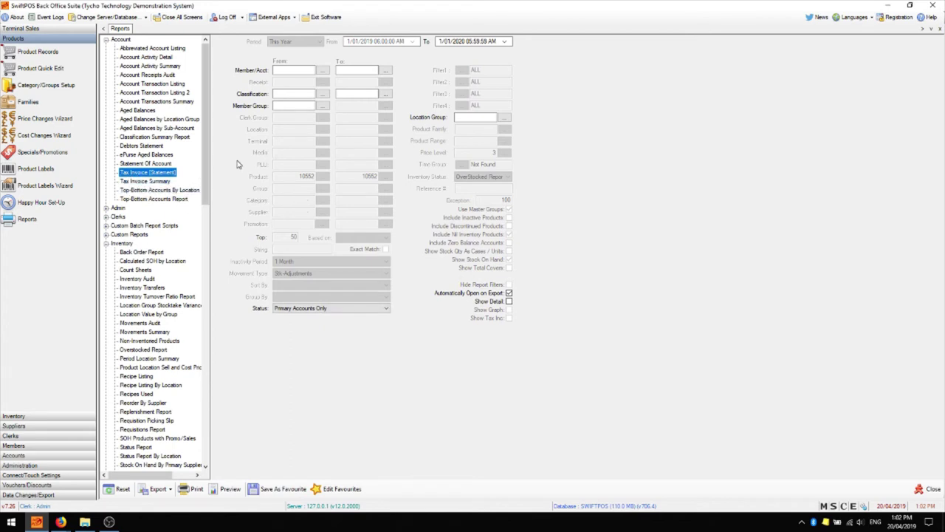
{"action": "left_click", "coordinate": [323, 71]}
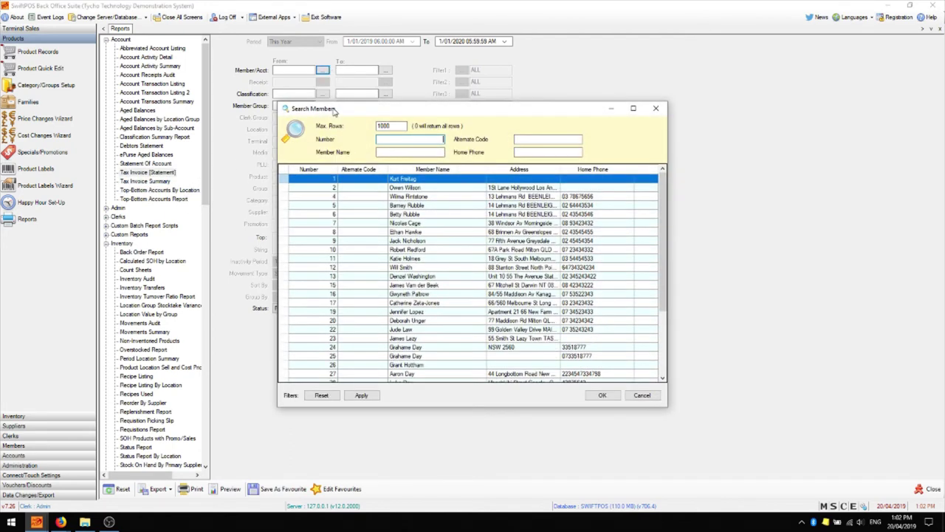
{"action": "double_click", "coordinate": [324, 242]}
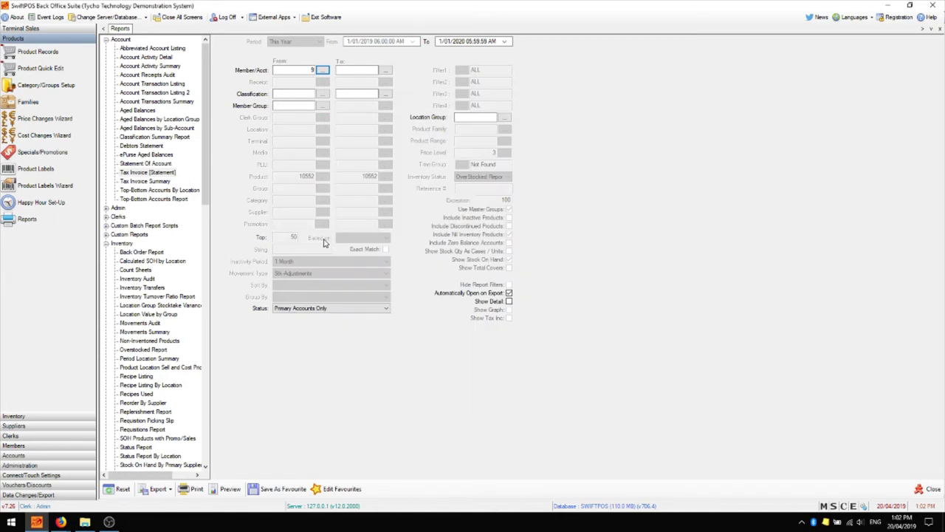
{"action": "left_click", "coordinate": [386, 70]}
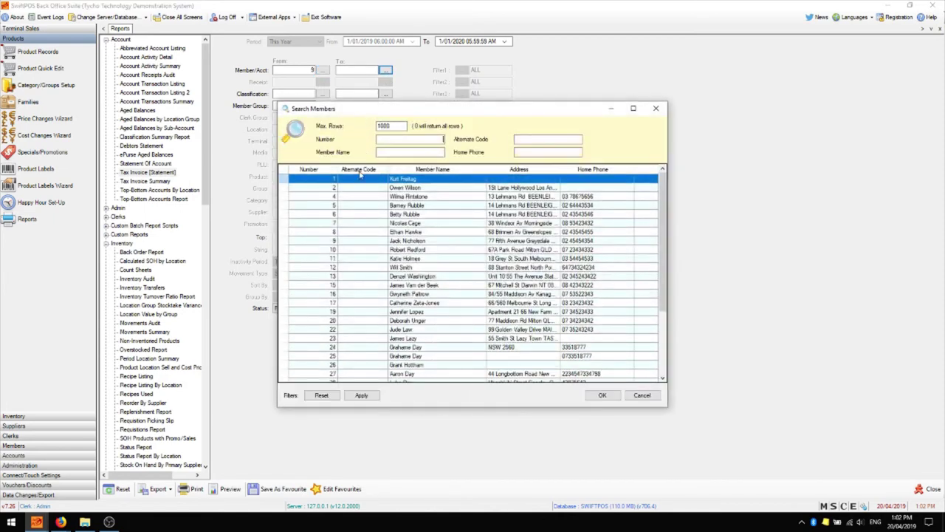
{"action": "left_click", "coordinate": [330, 242]}
{"action": "double_click", "coordinate": [326, 243]}
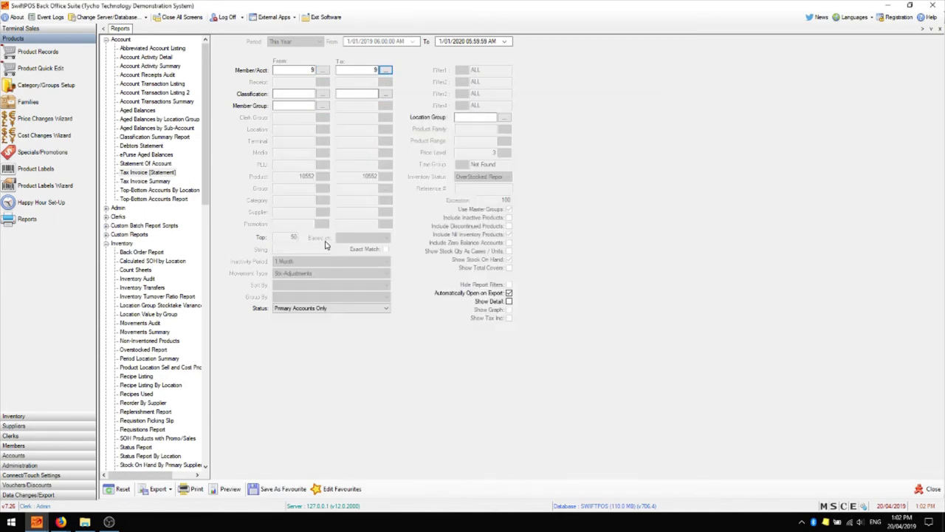
{"action": "key", "text": "Tab"}
Step: Expand the Members reports and preview the Abbreviated Member List for the chosen member
{"action": "scroll", "coordinate": [164, 228], "scroll_direction": "down", "scroll_amount": 5}
{"action": "scroll", "coordinate": [164, 227], "scroll_direction": "down", "scroll_amount": 4}
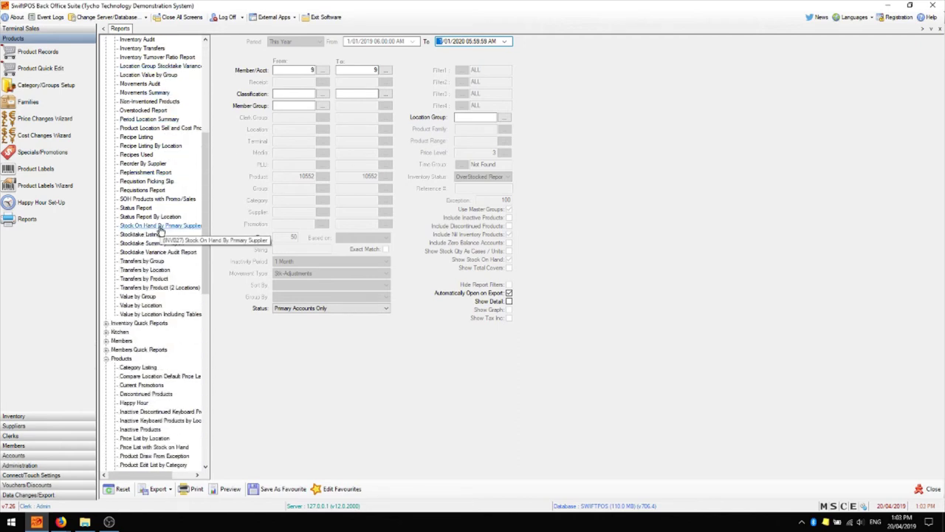
{"action": "left_click", "coordinate": [107, 341]}
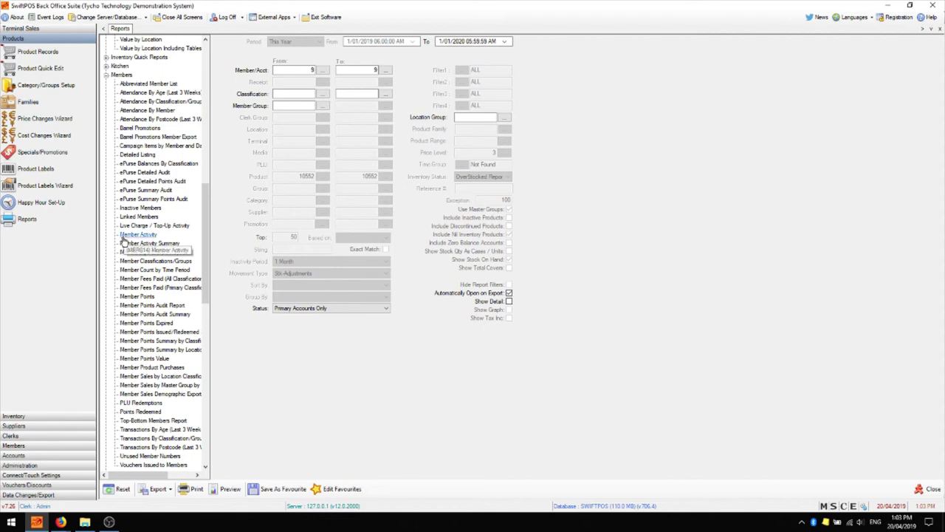
{"action": "left_click", "coordinate": [147, 84]}
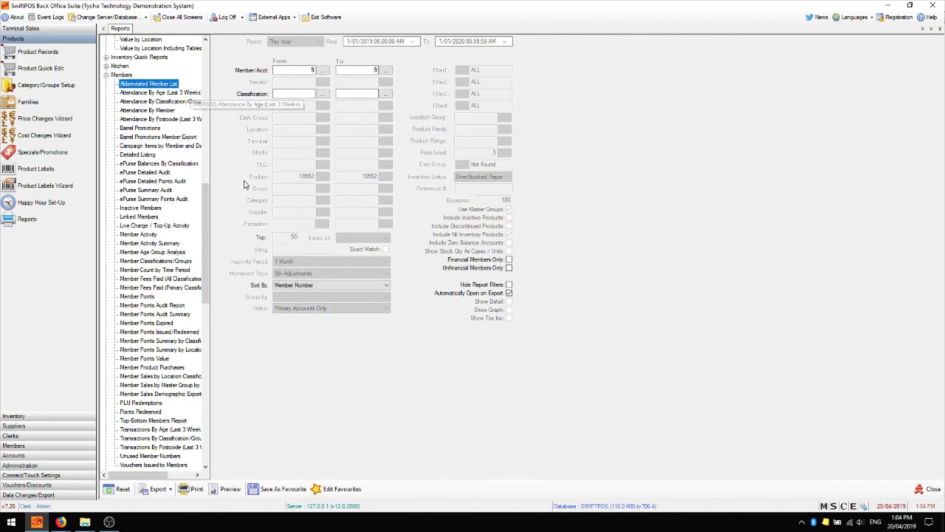
{"action": "left_click", "coordinate": [230, 489]}
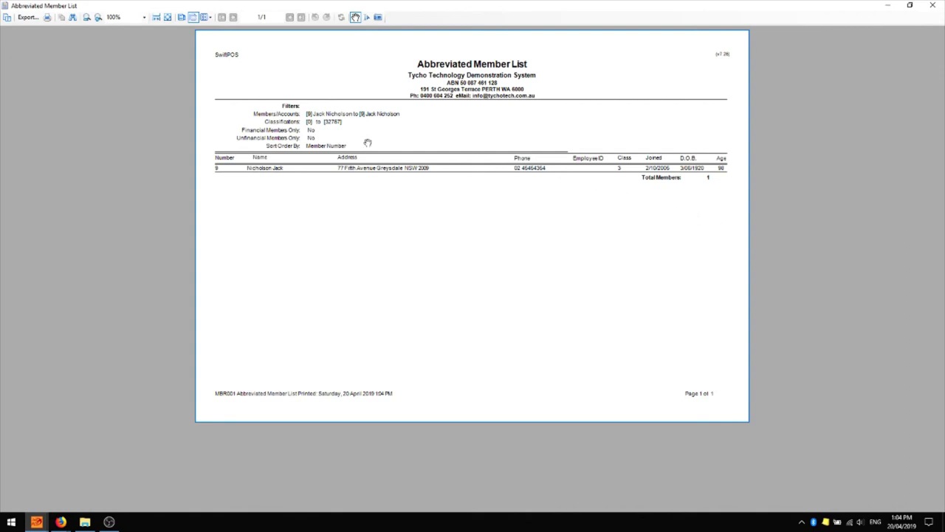
Step: Close the member list preview, select the Member Activity Summary report and reset its filters to default values
{"action": "key", "text": "alt+F4"}
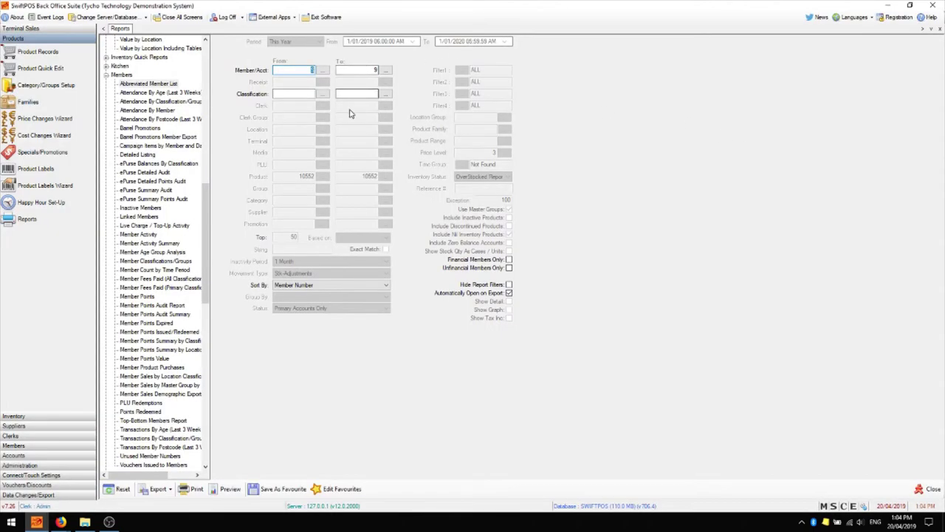
{"action": "left_click", "coordinate": [154, 243]}
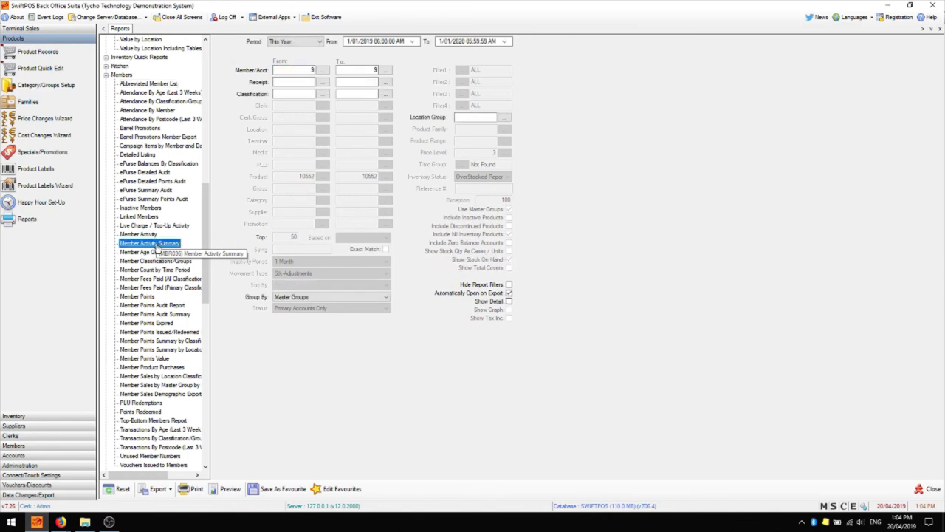
{"action": "left_click", "coordinate": [113, 490]}
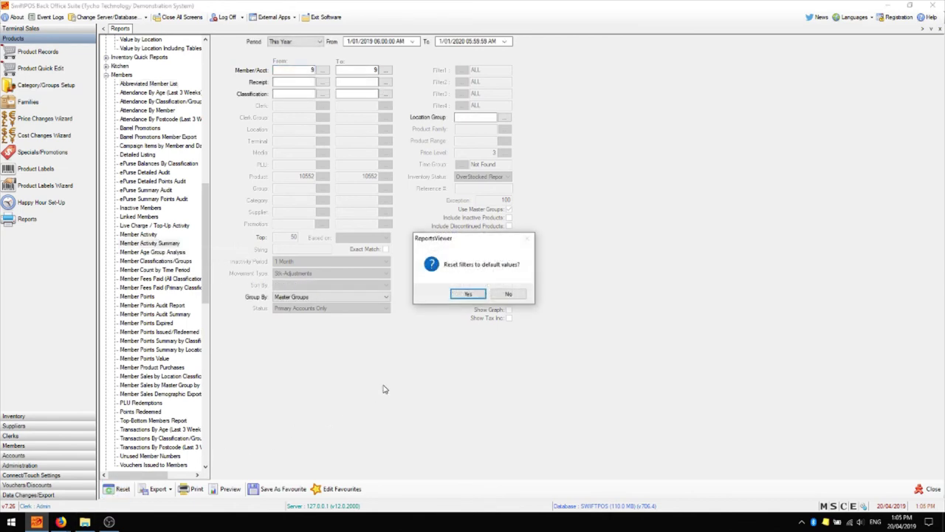
{"action": "left_click", "coordinate": [464, 298]}
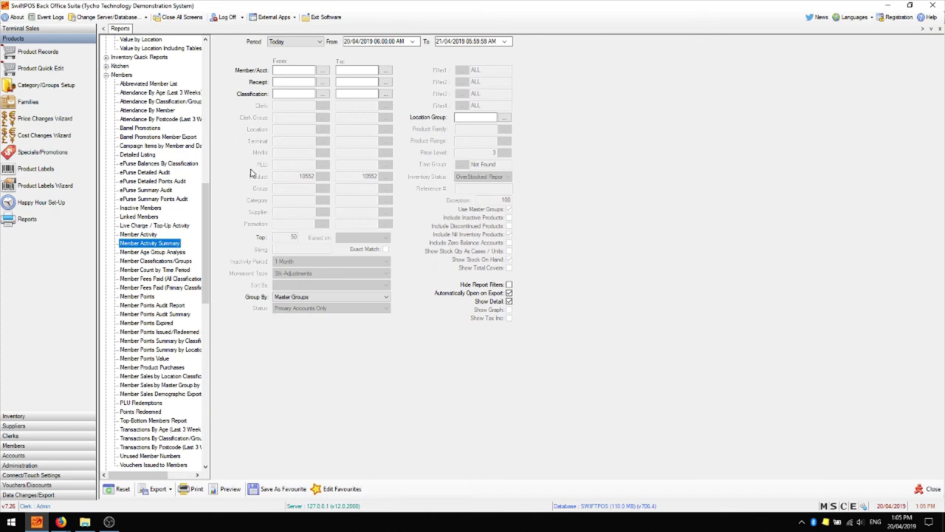
Step: Preview the Member Points Value report from the Members reports
{"action": "left_click", "coordinate": [148, 361]}
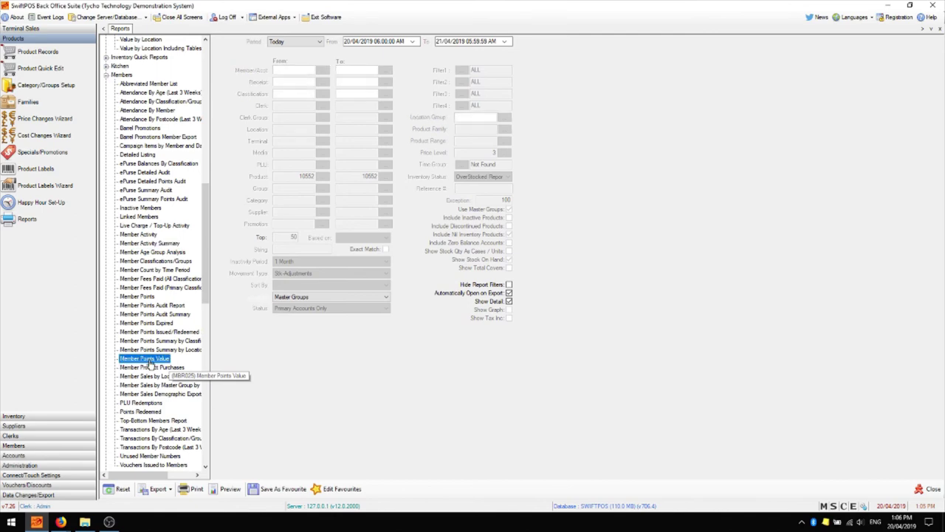
{"action": "left_click", "coordinate": [228, 490]}
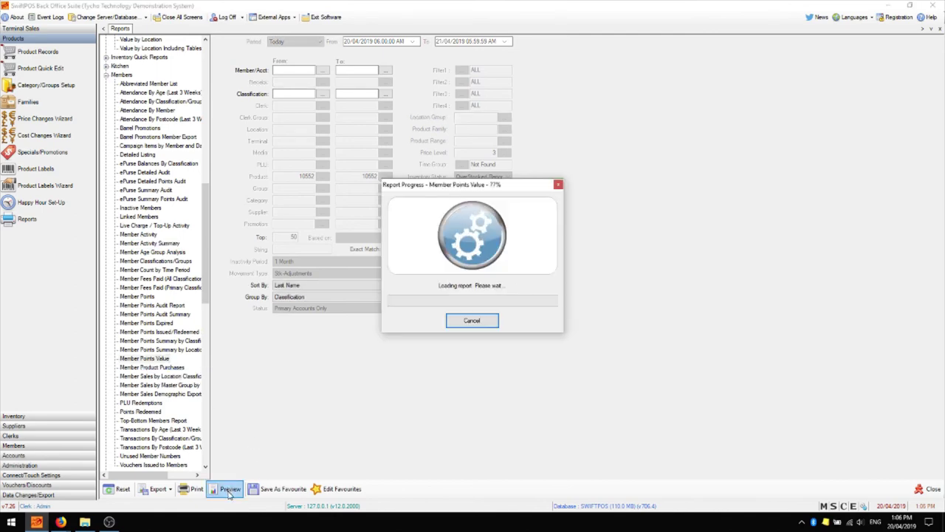